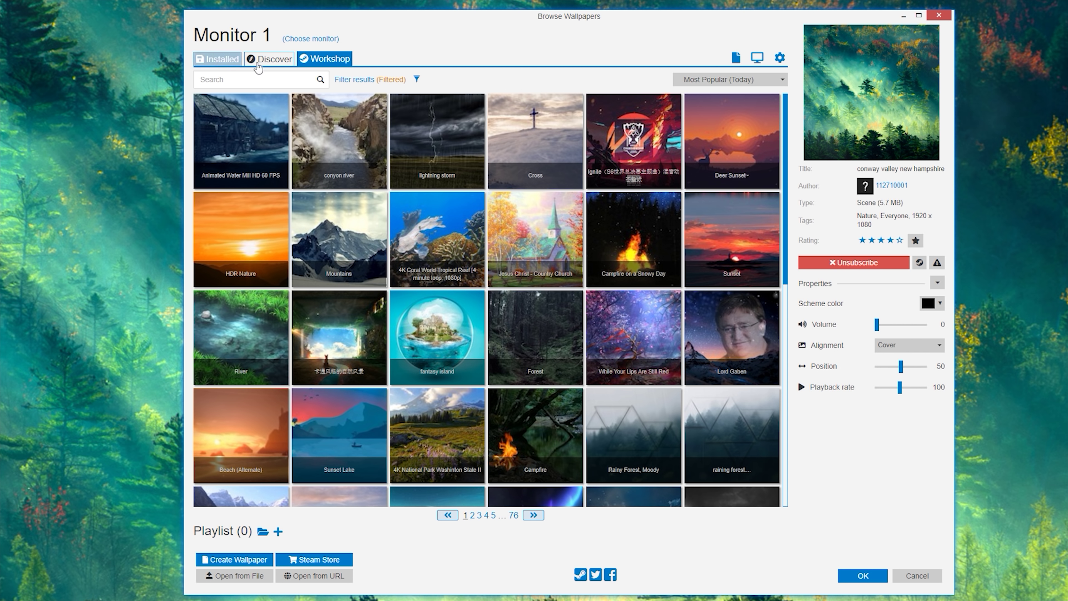
# Open the Discover page of featured wallpapers in the wallpaper browser
pyautogui.click(281, 60)
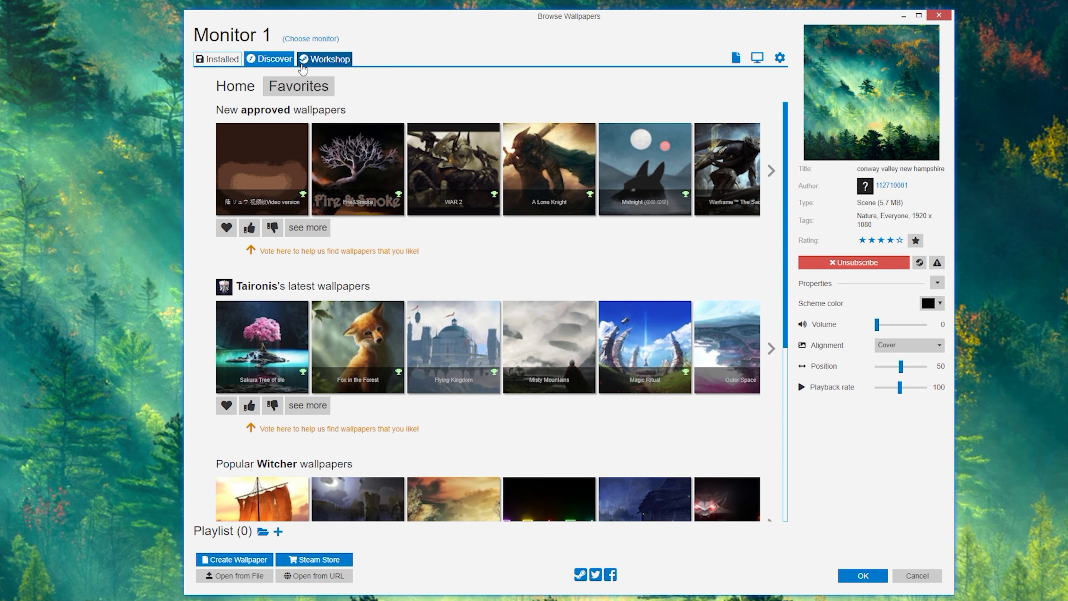
pyautogui.click(231, 60)
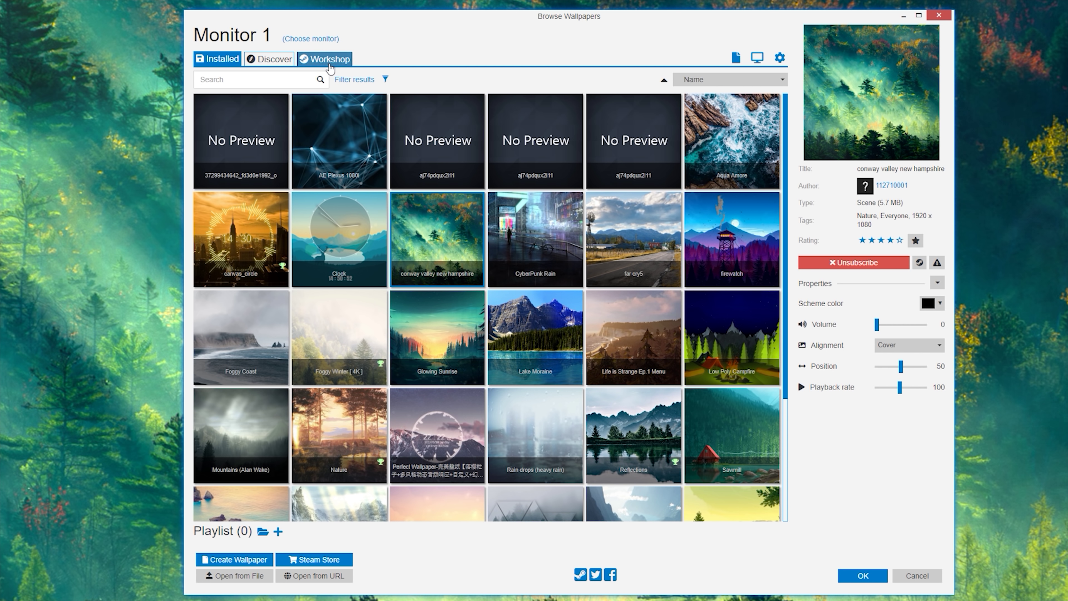
pyautogui.click(330, 61)
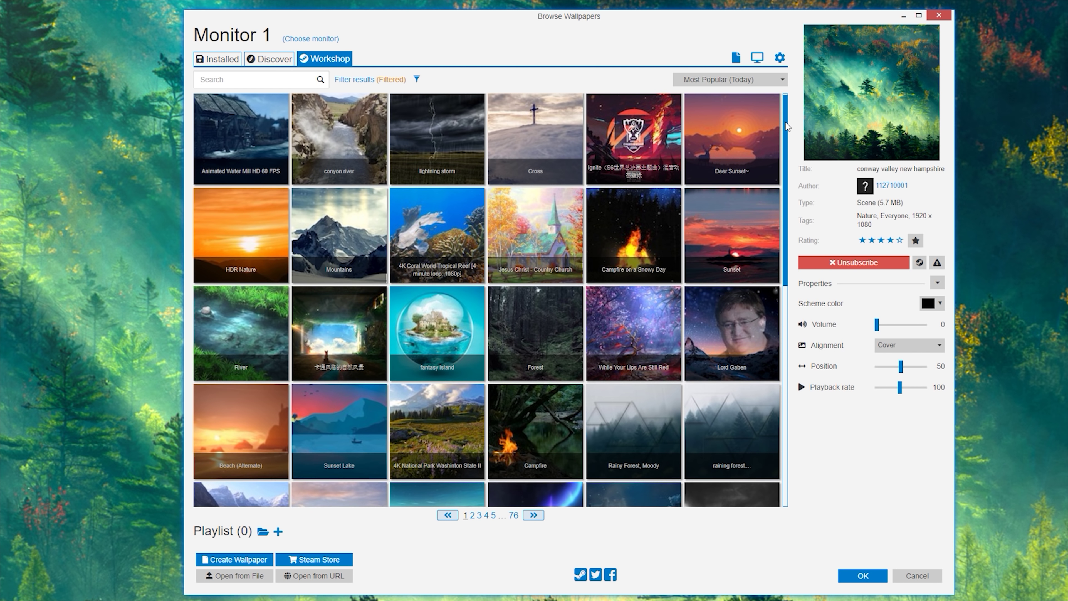
pyautogui.click(729, 80)
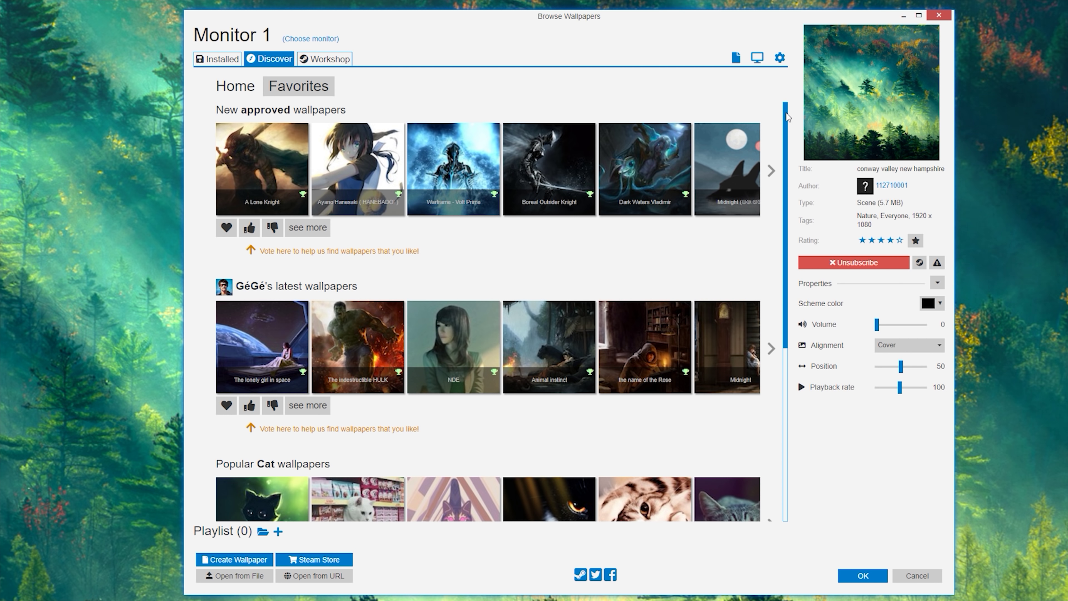
pyautogui.moveTo(788, 117); pyautogui.dragTo(800, 201)
pyautogui.scroll(-3, 306, 333)
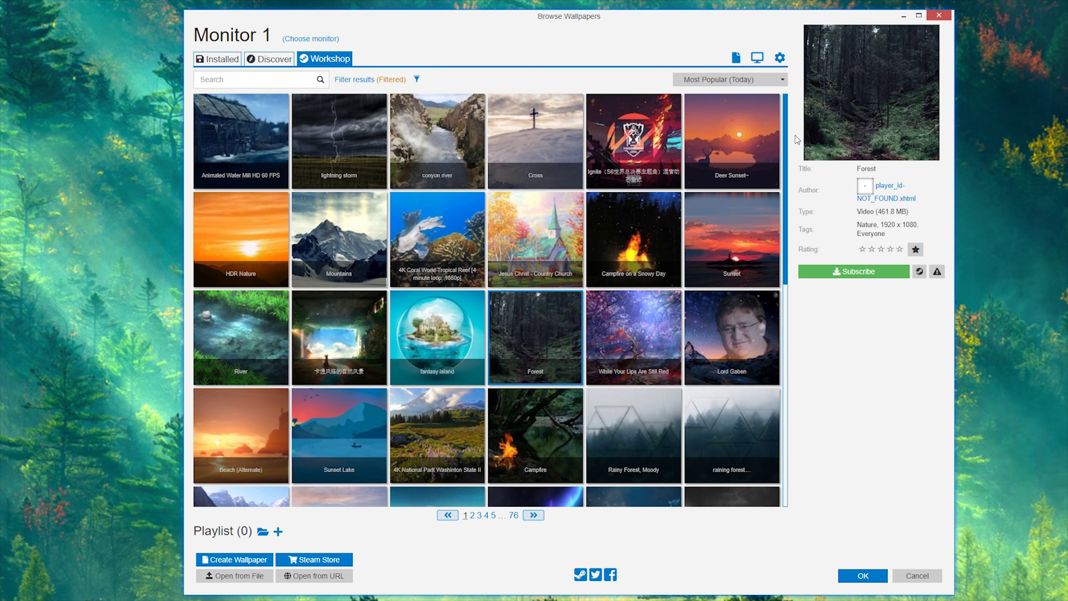
pyautogui.scroll(-5, 783, 213)
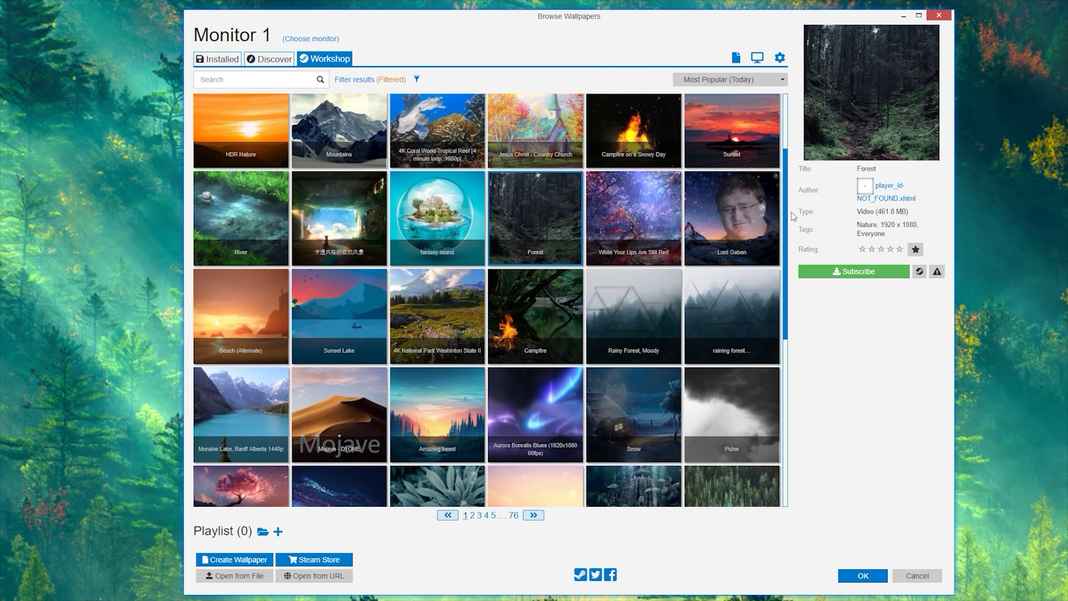
# Select the Into The Woods Workshop wallpaper and subscribe to it
pyautogui.click(776, 215)
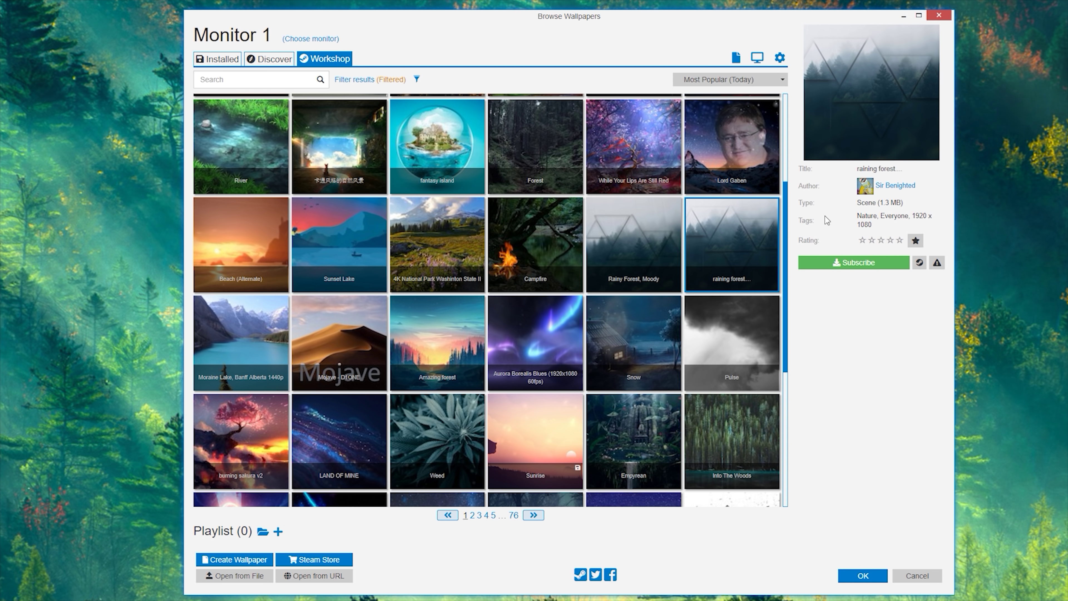
pyautogui.scroll(-2, 783, 242)
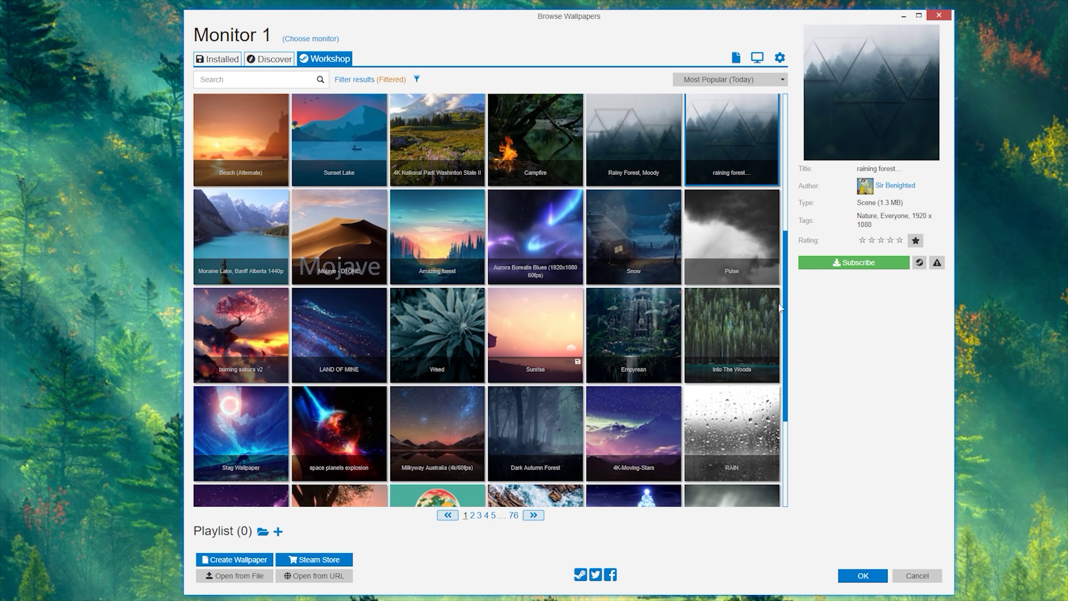
pyautogui.click(741, 346)
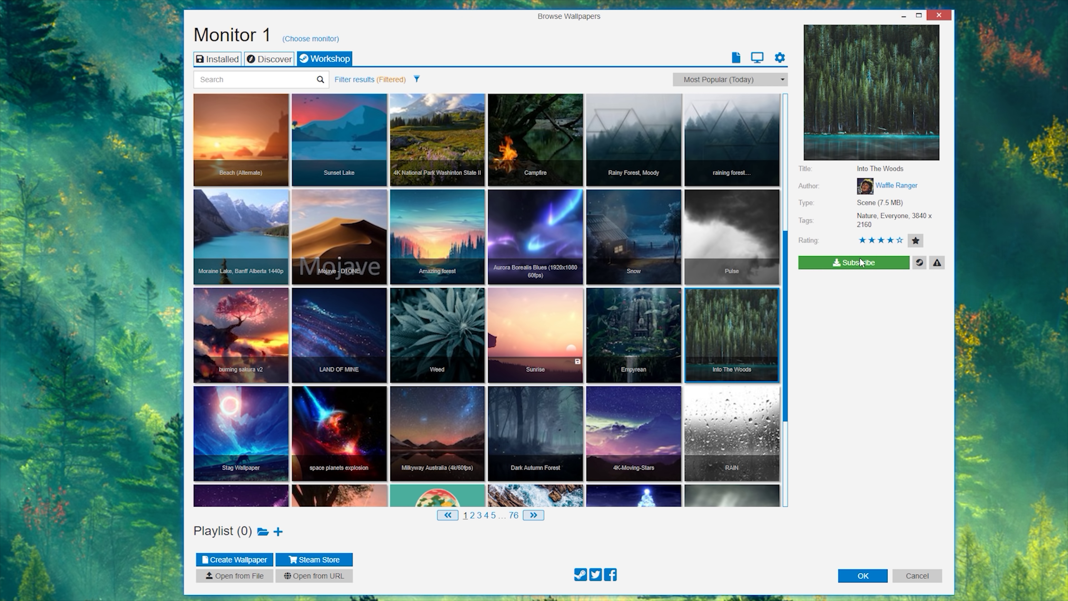
pyautogui.click(865, 265)
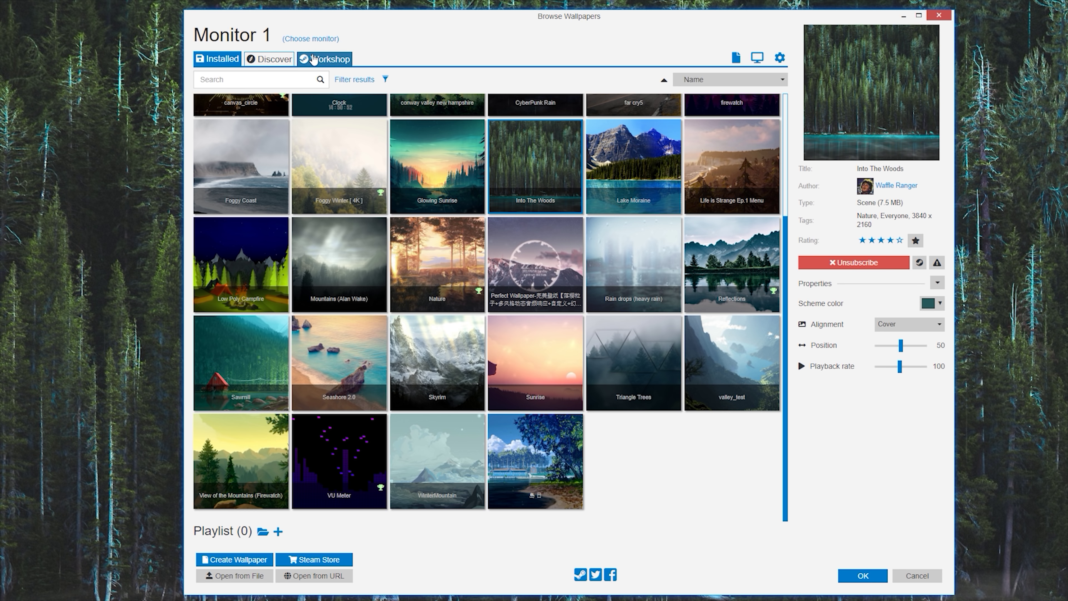
# Subscribe to the RAIN wallpaper from Workshop, then check its download under Installed
pyautogui.click(313, 59)
pyautogui.scroll(-10, 649, 265)
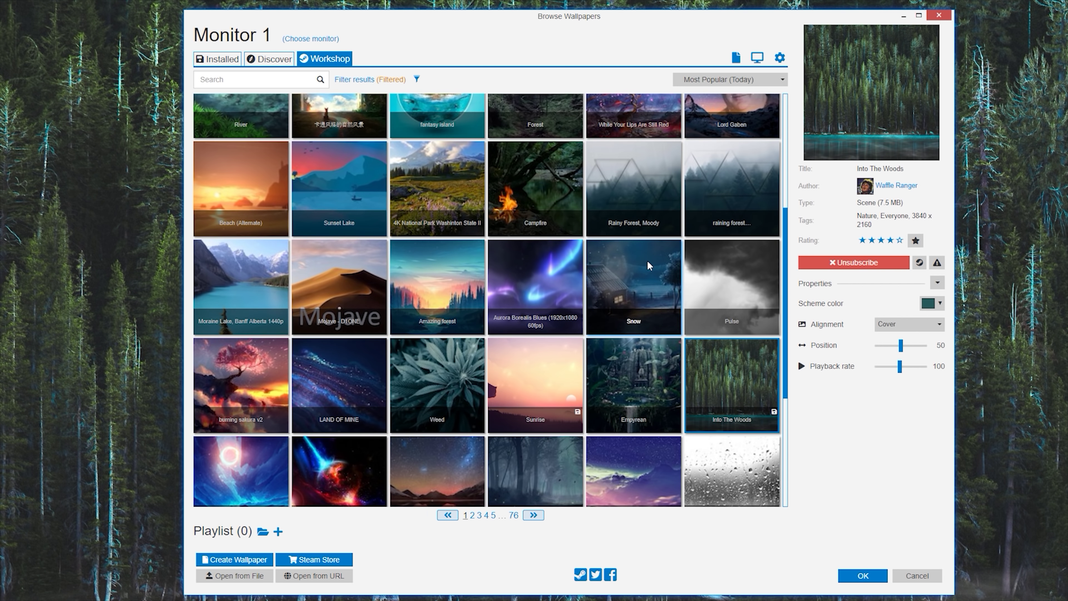
pyautogui.scroll(-5, 650, 265)
pyautogui.click(734, 241)
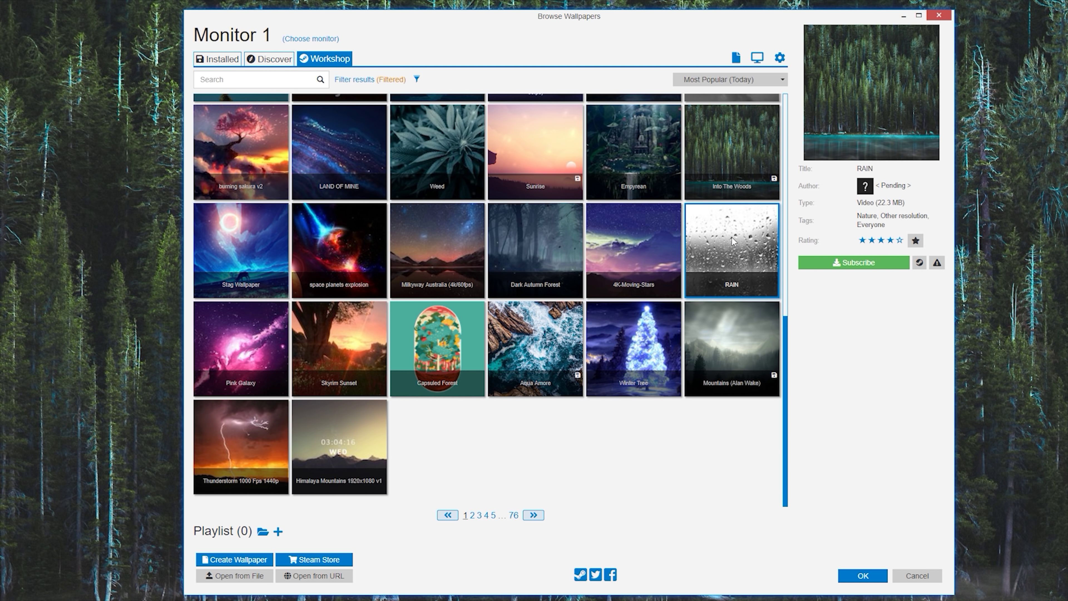
pyautogui.click(889, 268)
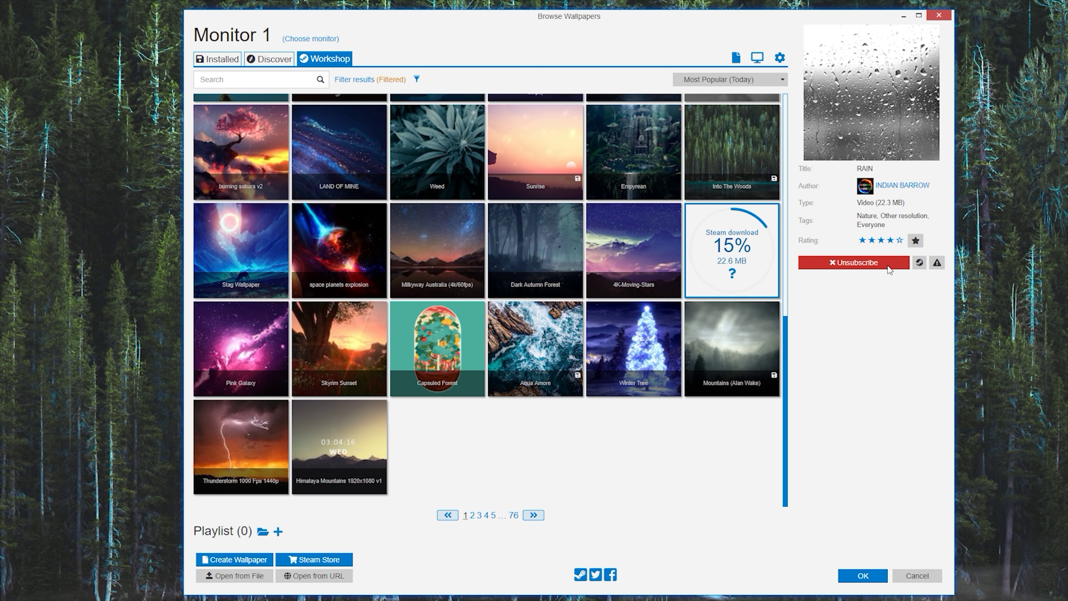
pyautogui.click(214, 59)
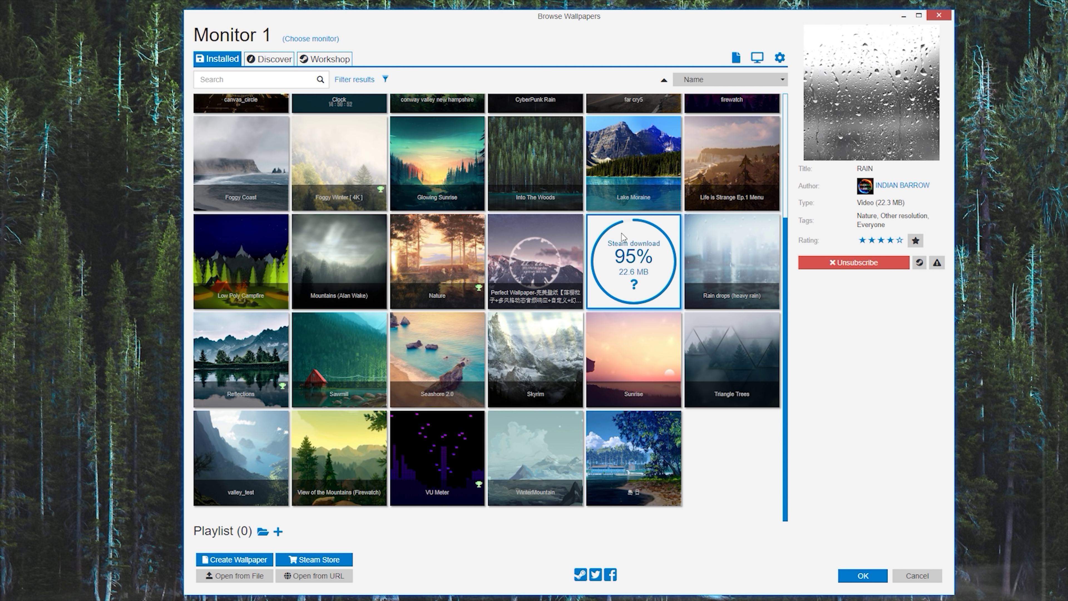
# Adjust the AE Plexus wallpaper's volume slider, lowering it and then raising it slightly
pyautogui.scroll(3, 637, 263)
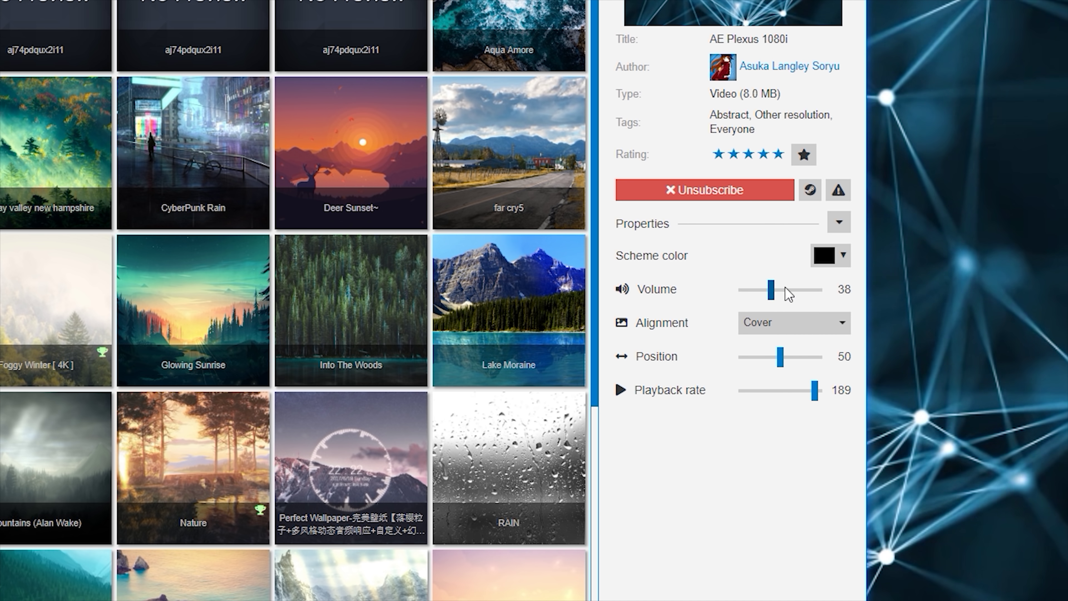
pyautogui.moveTo(786, 294); pyautogui.dragTo(777, 291)
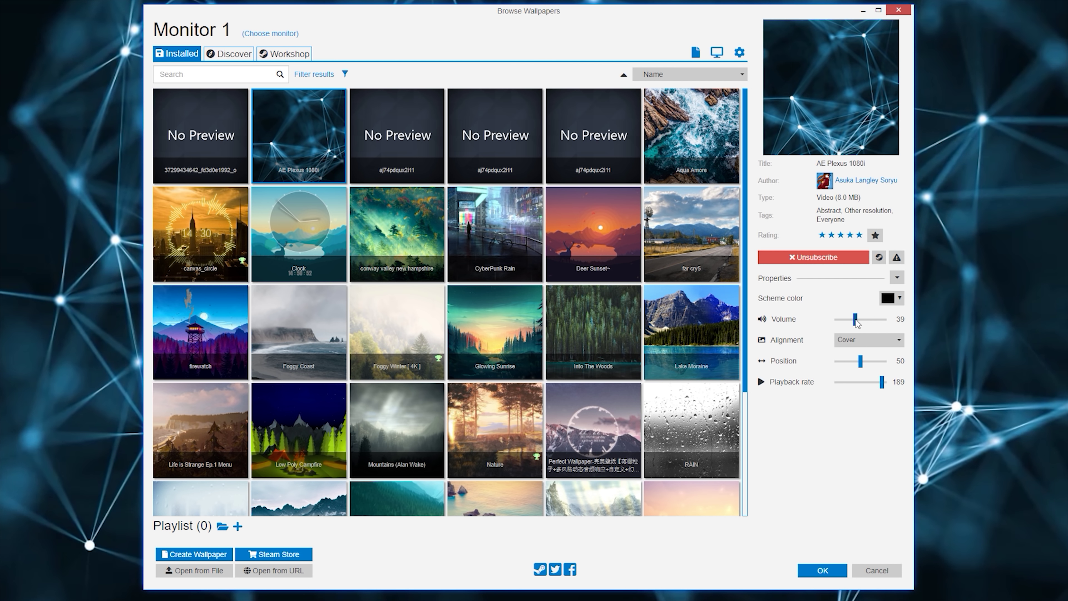
pyautogui.moveTo(855, 320); pyautogui.dragTo(863, 325)
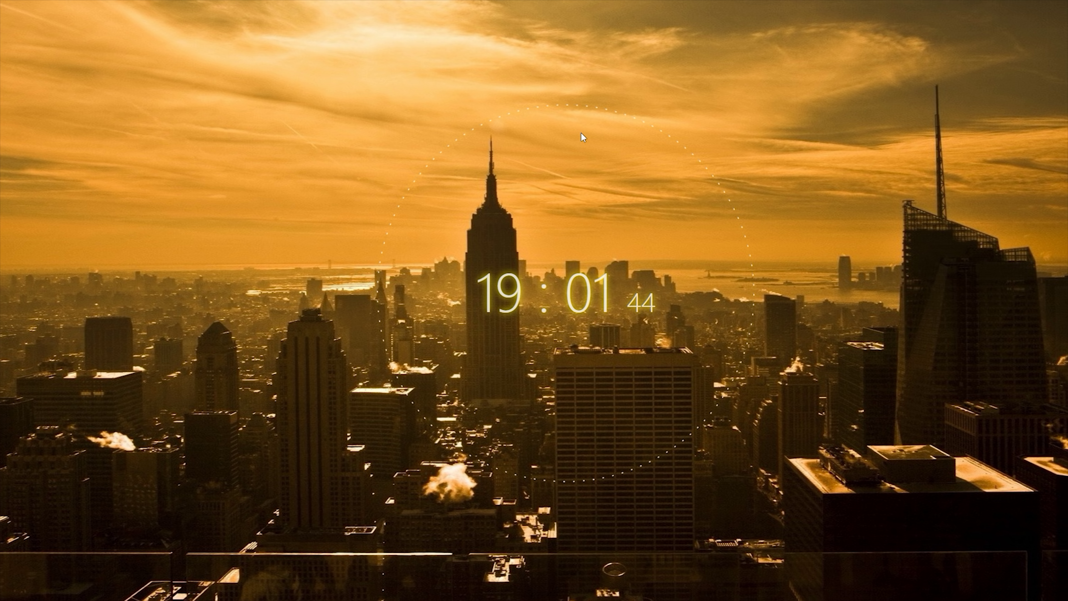
pyautogui.hotkey('alt', 'Tab')
pyautogui.click(535, 183)
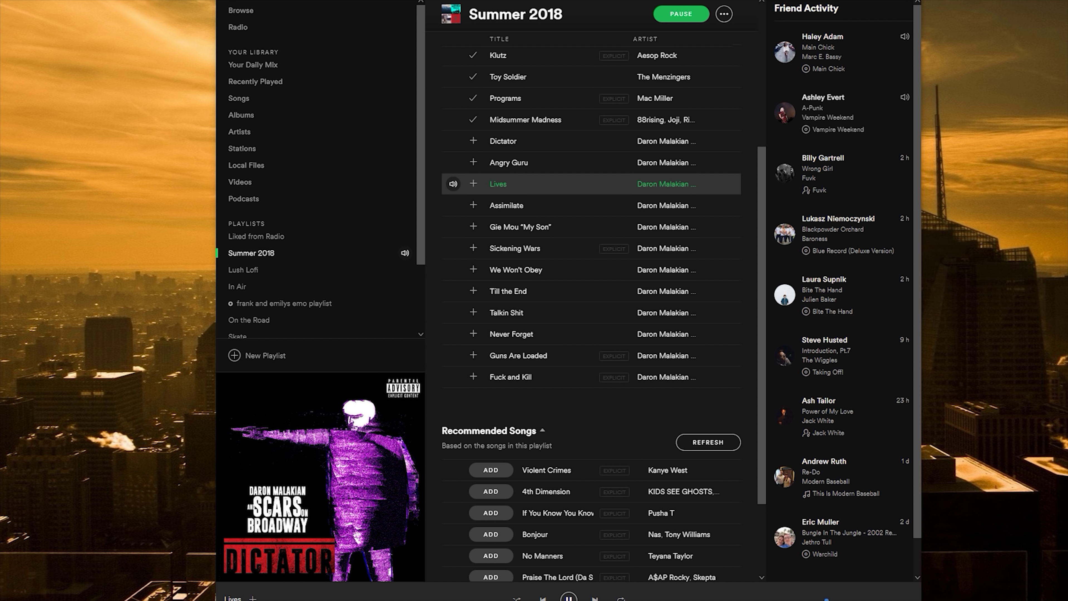
pyautogui.press('super+d')
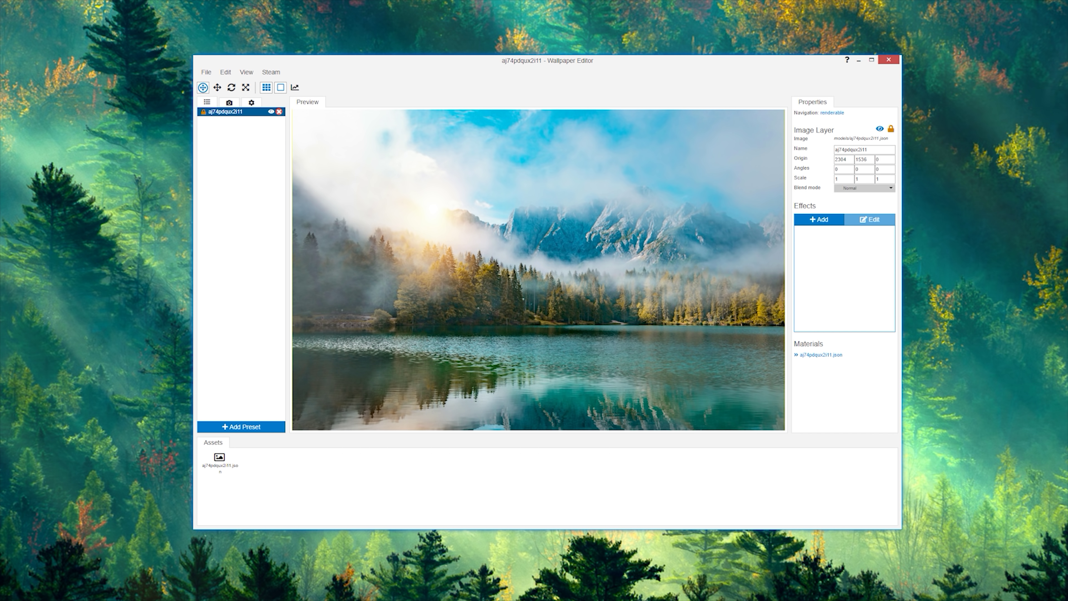
# Add the God Rays effect to the lake layer after previewing Clouds and Fire
pyautogui.click(824, 220)
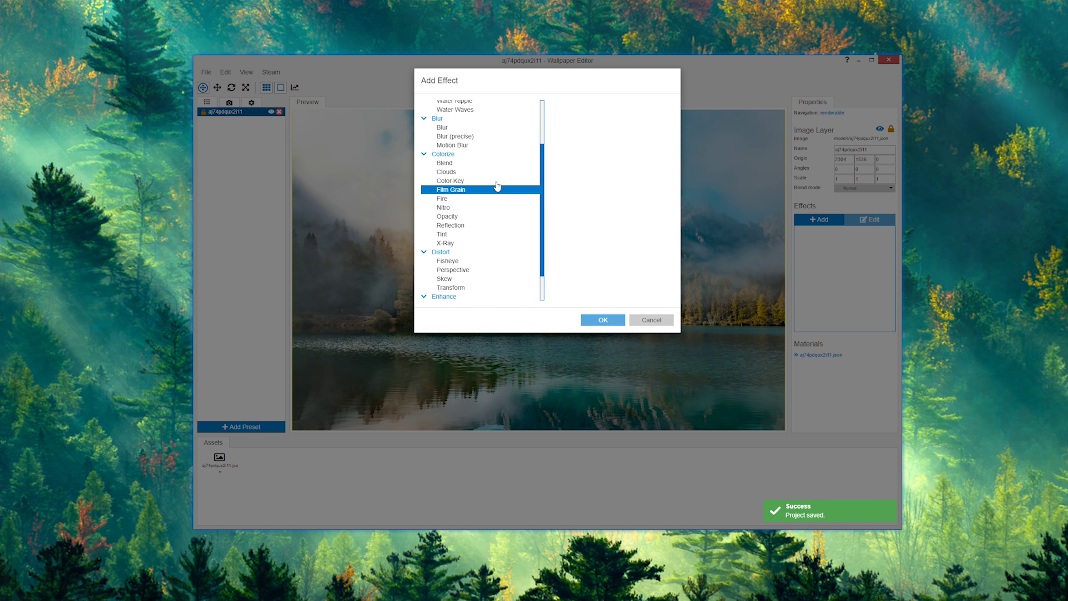
pyautogui.click(474, 173)
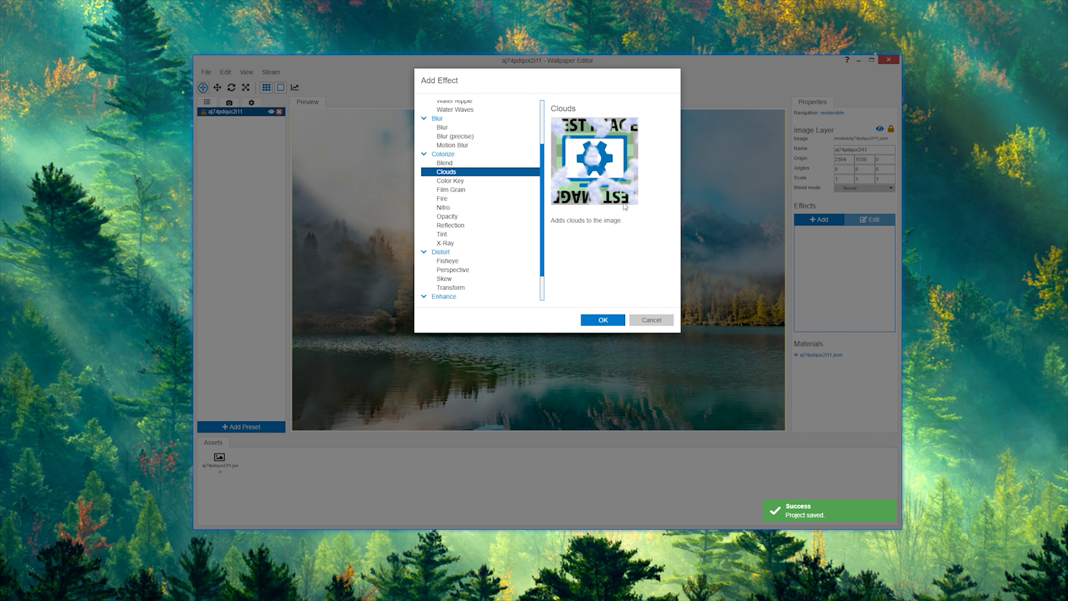
pyautogui.click(456, 199)
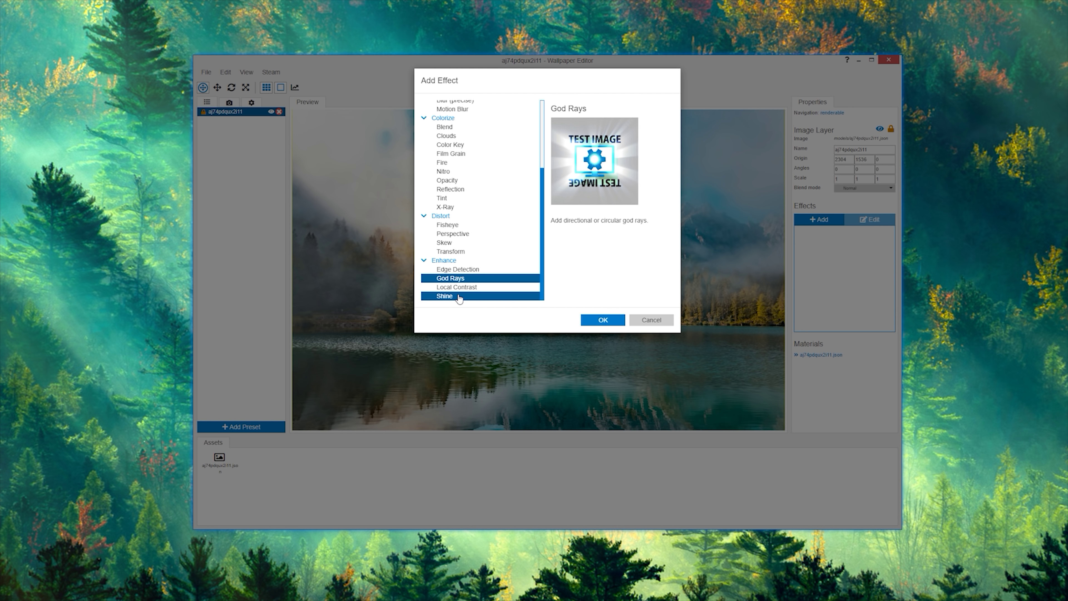
pyautogui.click(602, 320)
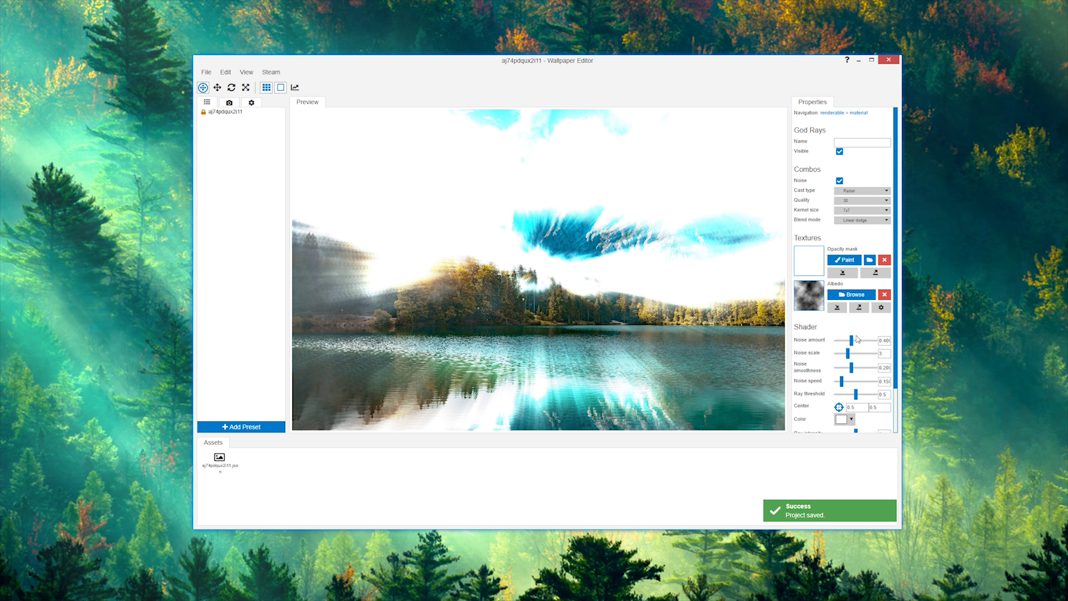
# Set god rays noise amount to 1 and noise scale to 10, open the opacity mask painter, and save
pyautogui.moveTo(836, 340); pyautogui.dragTo(876, 341)
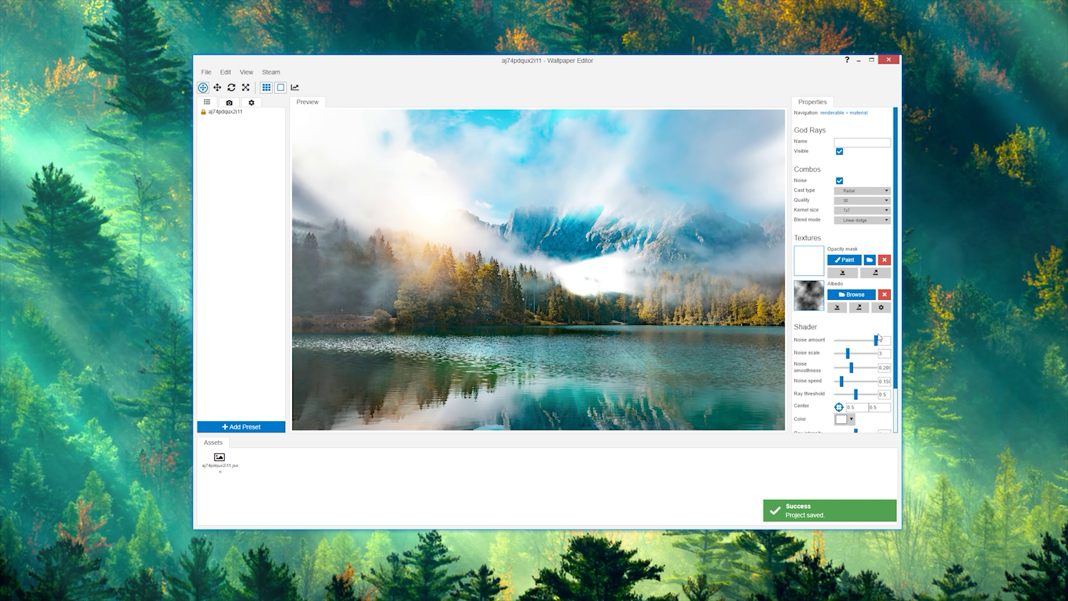
pyautogui.moveTo(848, 352)
pyautogui.mouseDown()
pyautogui.moveTo(828, 352)
pyautogui.moveTo(872, 352)
pyautogui.moveTo(873, 367)
pyautogui.moveTo(880, 353)
pyautogui.mouseUp()
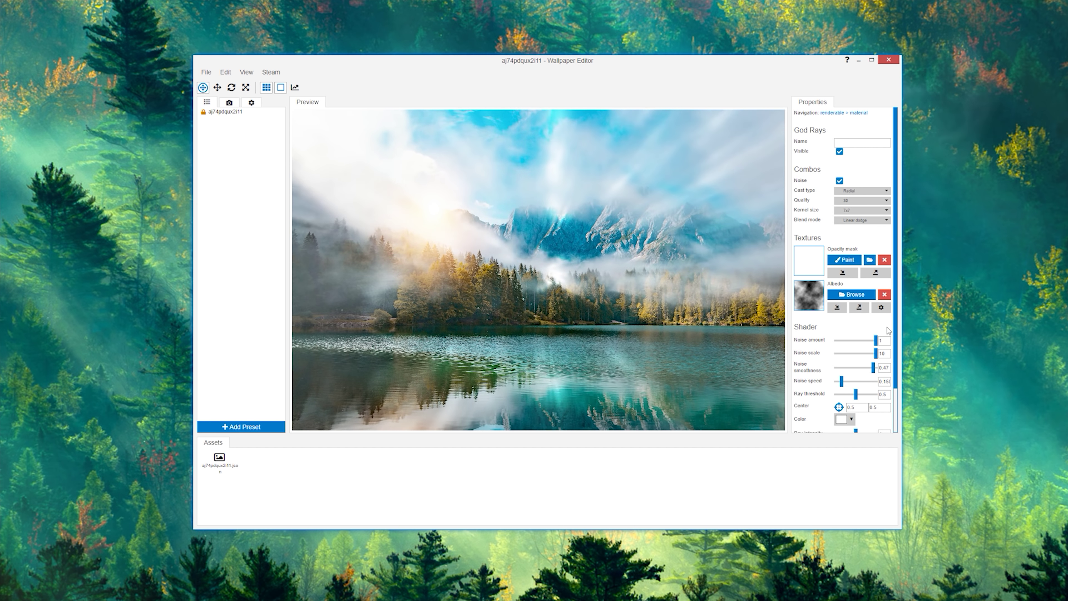
pyautogui.click(844, 259)
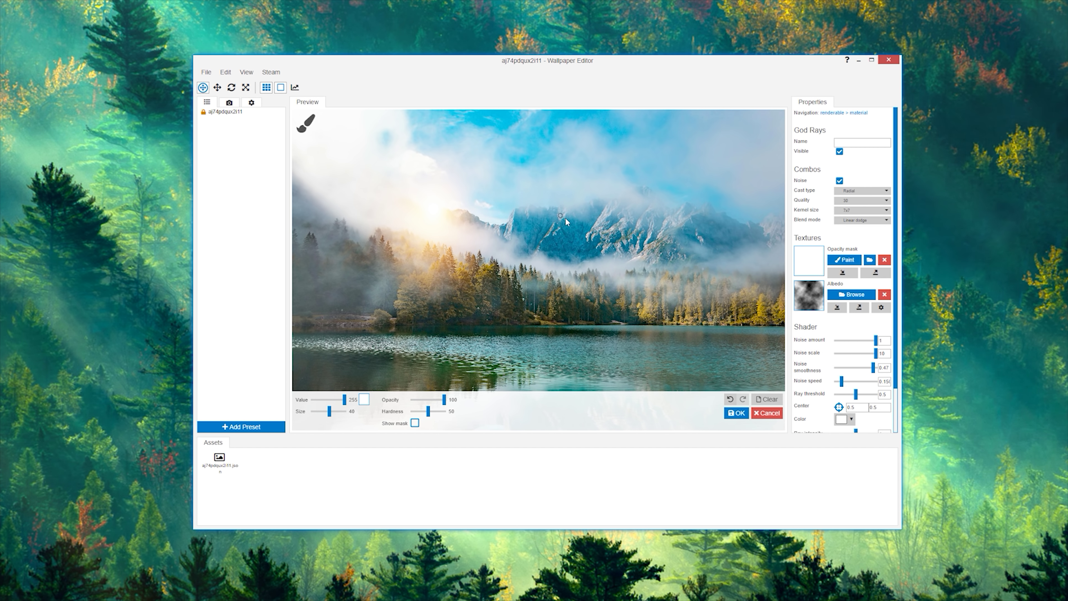
pyautogui.hotkey('ctrl', 's')
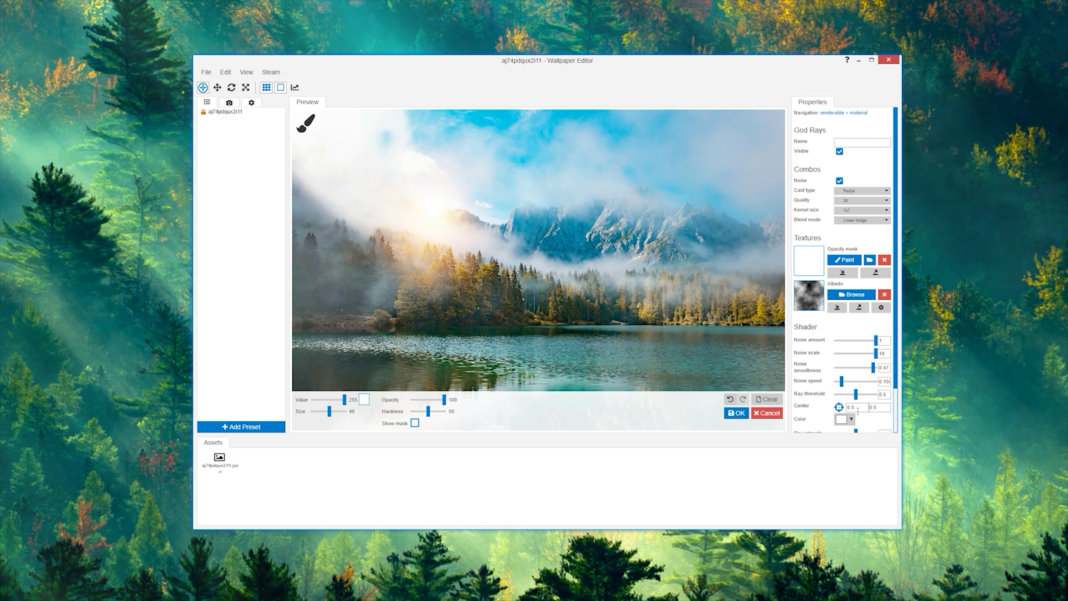
pyautogui.scroll(-4, 822, 319)
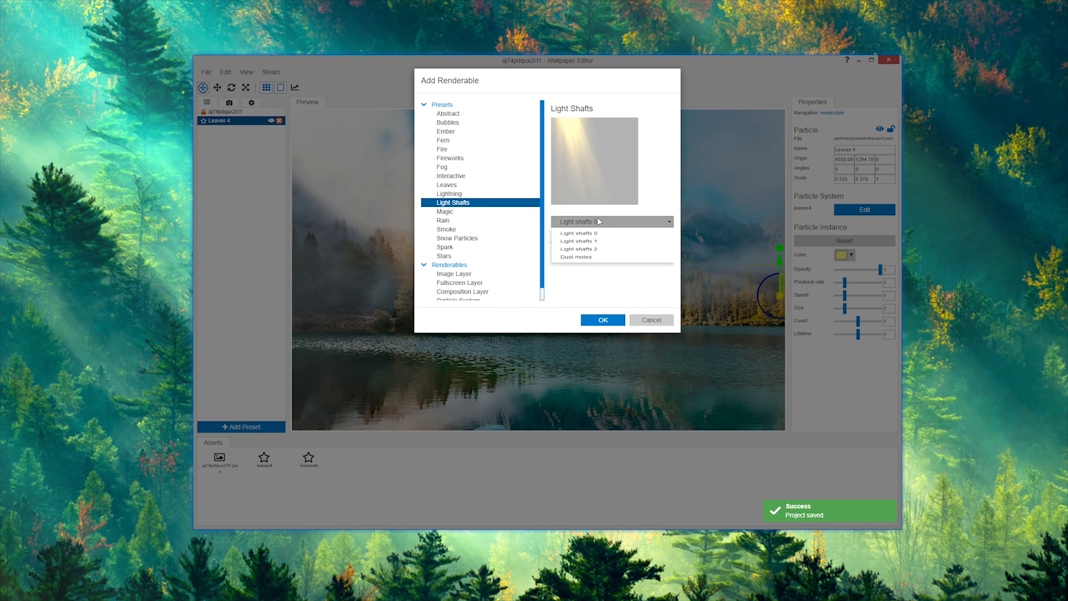
# Add the Light shafts 1 preset layer and increase its speed
pyautogui.click(599, 221)
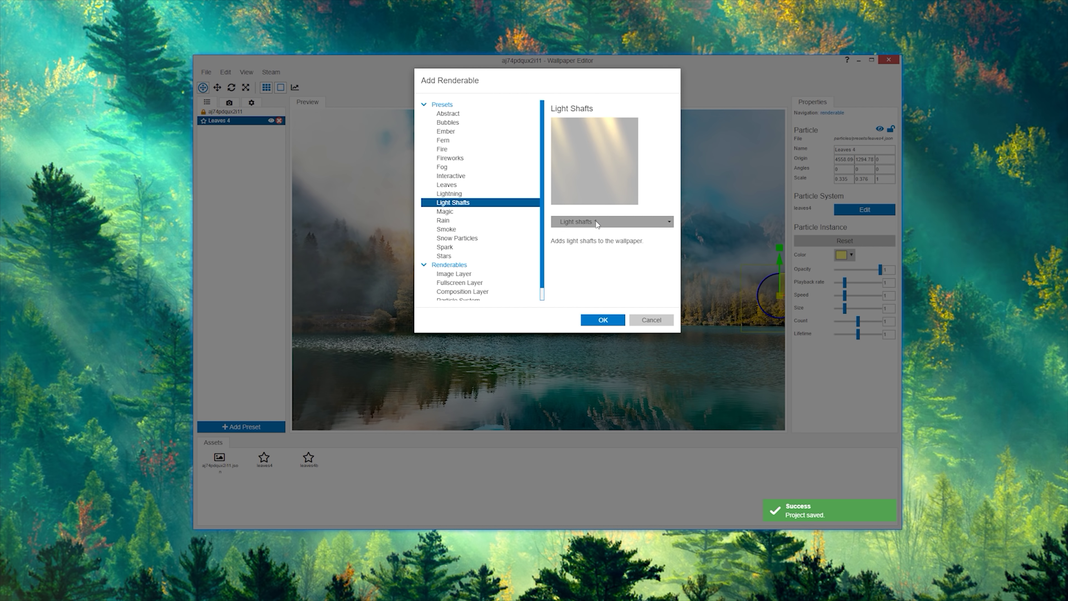
pyautogui.click(599, 221)
pyautogui.click(576, 257)
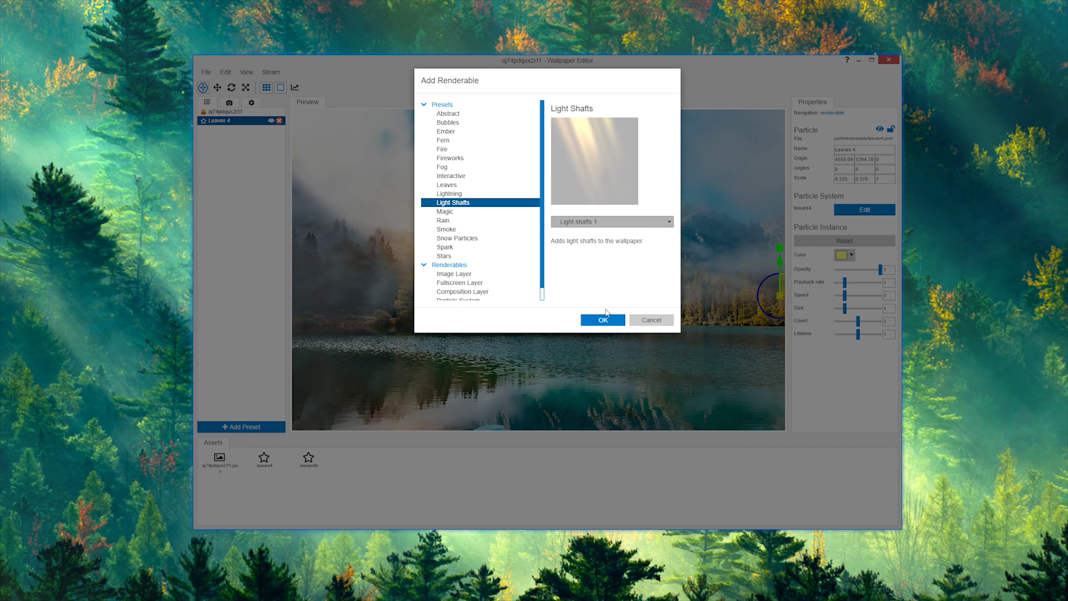
pyautogui.click(602, 320)
pyautogui.moveTo(845, 297); pyautogui.dragTo(859, 298)
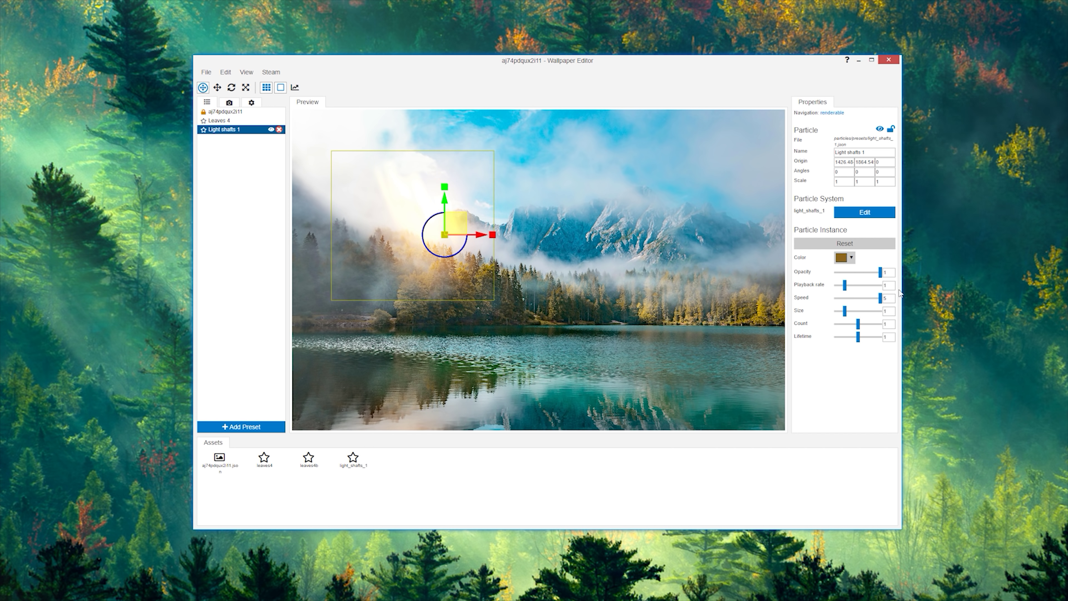
# Add three Fog layers, moving one to the scene's left edge
pyautogui.click(269, 427)
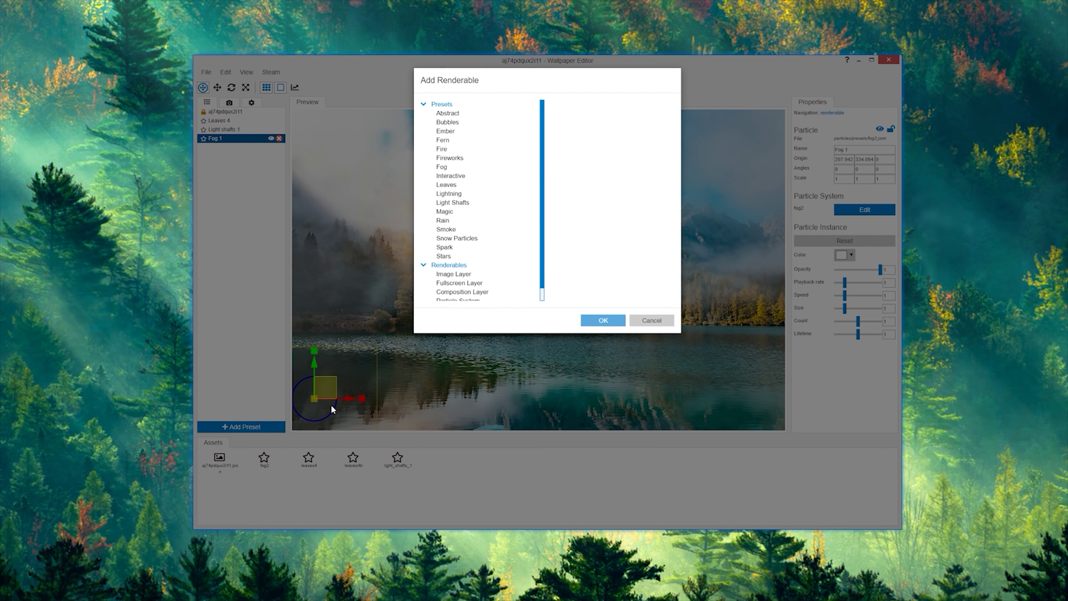
pyautogui.click(442, 167)
pyautogui.click(614, 324)
pyautogui.click(603, 320)
pyautogui.moveTo(543, 253); pyautogui.dragTo(352, 303)
pyautogui.click(241, 426)
pyautogui.click(466, 167)
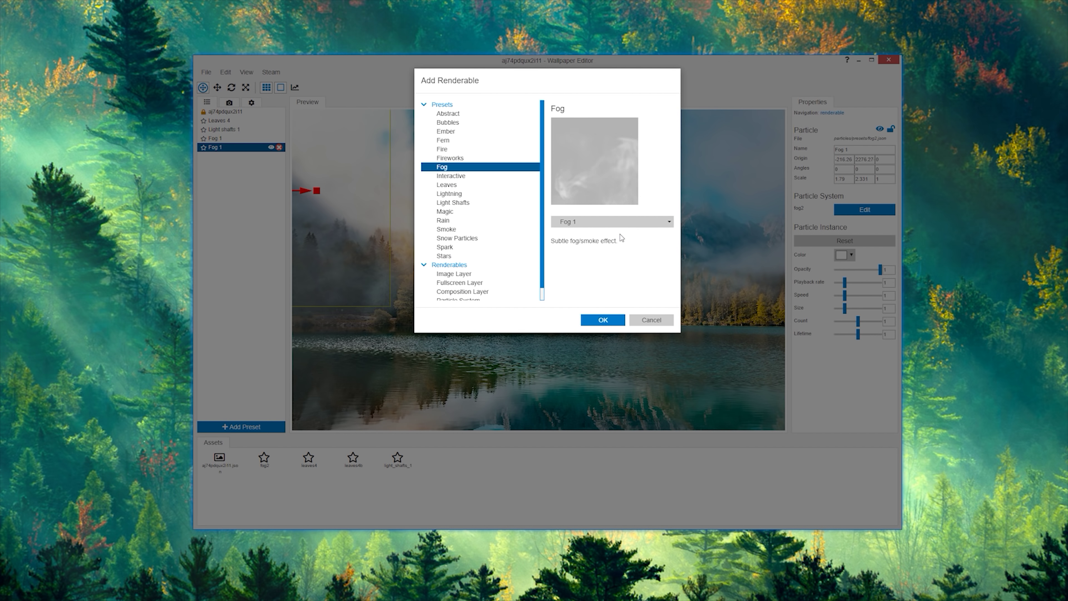
pyautogui.click(602, 319)
# Move Leaves 4 over the left trees, add a 0.11-size Leaves 1 layer at the right edge, and save
pyautogui.click(769, 296)
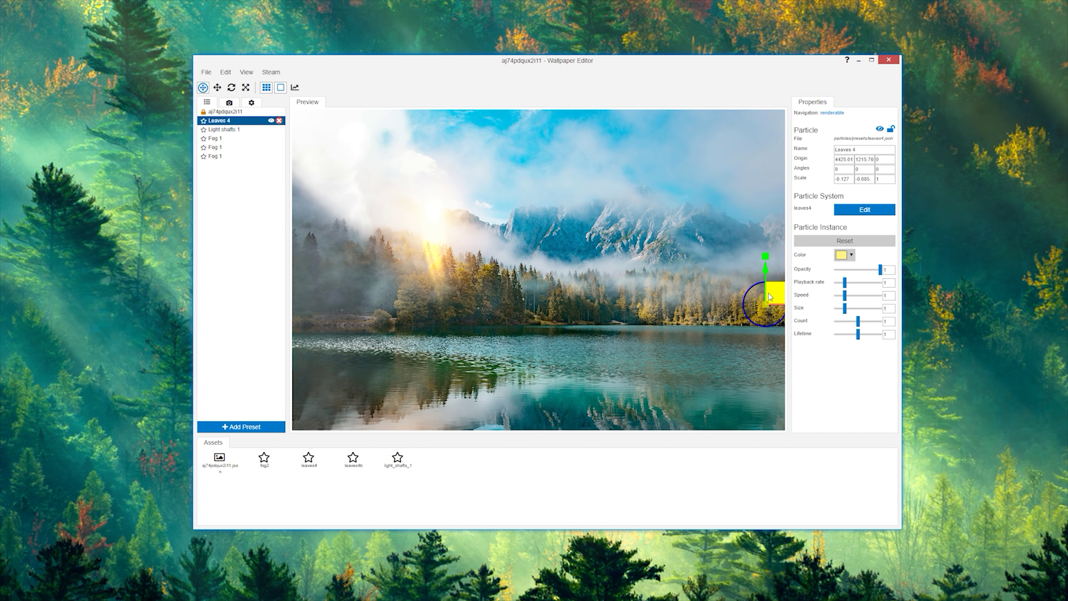
pyautogui.moveTo(767, 254); pyautogui.dragTo(416, 245)
pyautogui.click(258, 428)
pyautogui.click(452, 181)
pyautogui.click(602, 319)
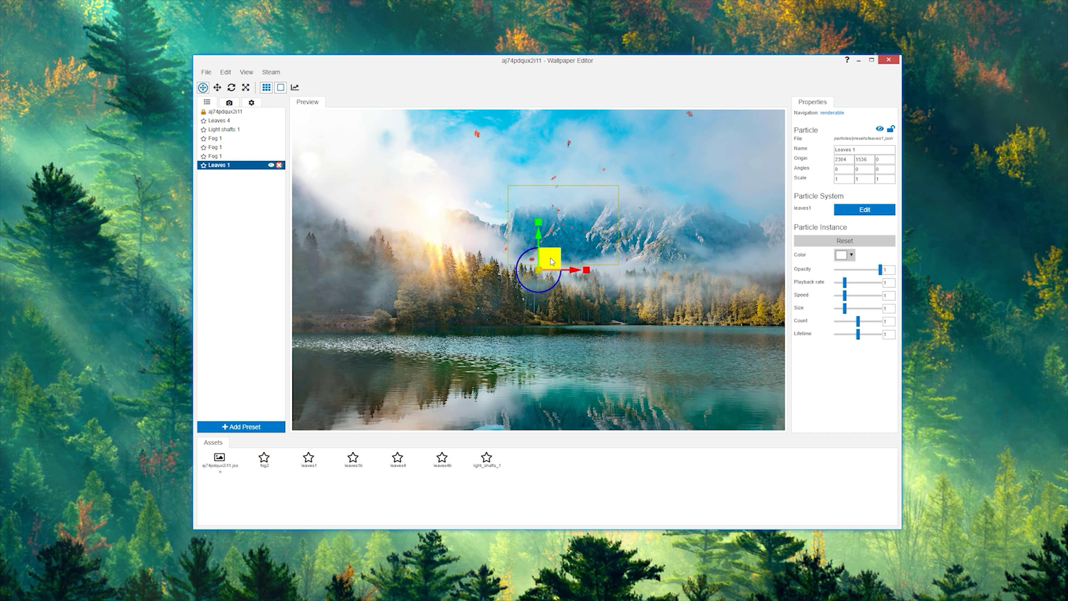
pyautogui.moveTo(403, 308); pyautogui.dragTo(352, 304)
pyautogui.moveTo(844, 307); pyautogui.dragTo(837, 309)
pyautogui.moveTo(351, 303); pyautogui.dragTo(751, 296)
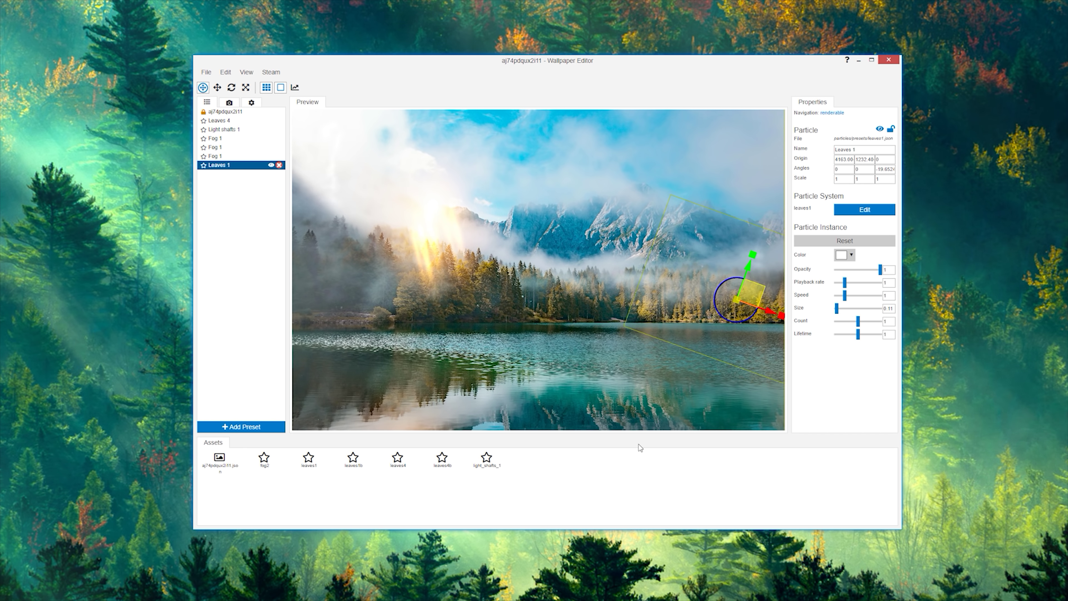
pyautogui.hotkey('ctrl', 's')
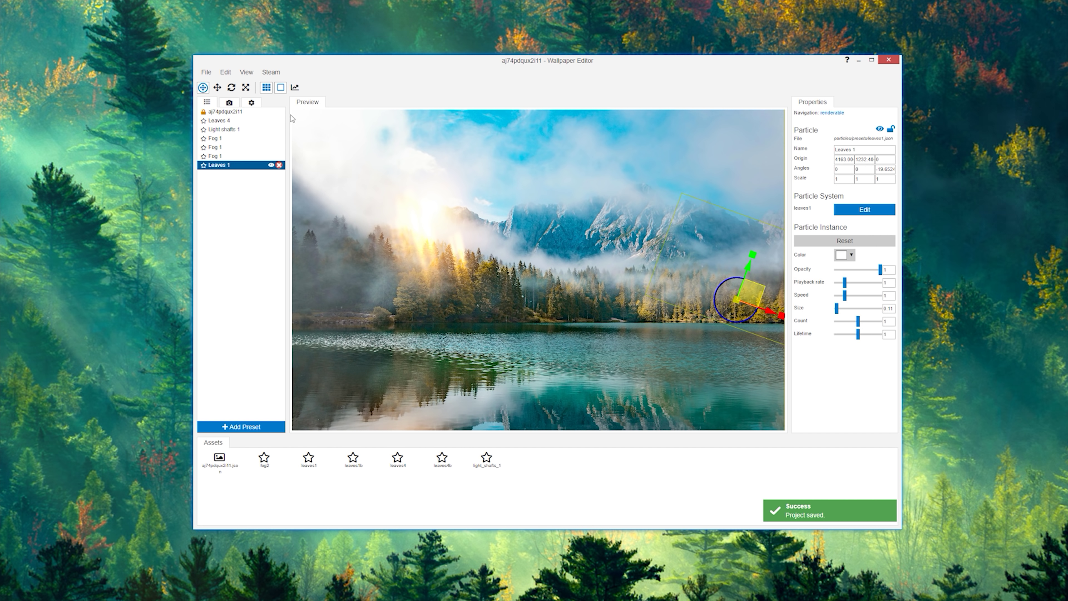
# Add Water Flow to the lake image, open its flow map painter, and set speed 0.26, strength 0.14
pyautogui.click(252, 102)
pyautogui.click(230, 102)
pyautogui.click(207, 102)
pyautogui.click(225, 112)
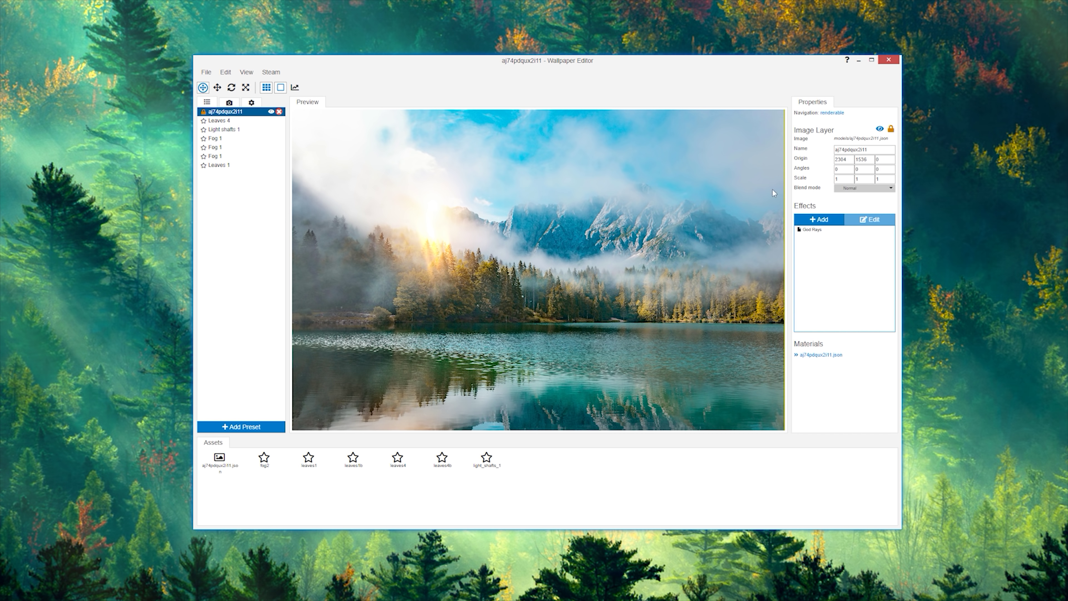
pyautogui.click(818, 219)
pyautogui.click(452, 157)
pyautogui.doubleClick(452, 157)
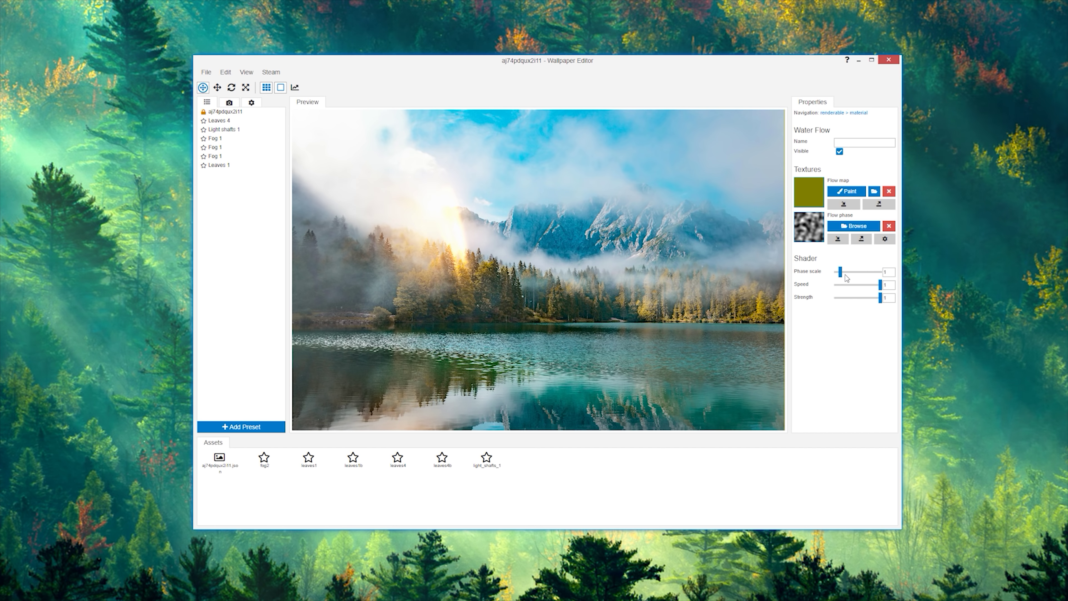
pyautogui.click(847, 192)
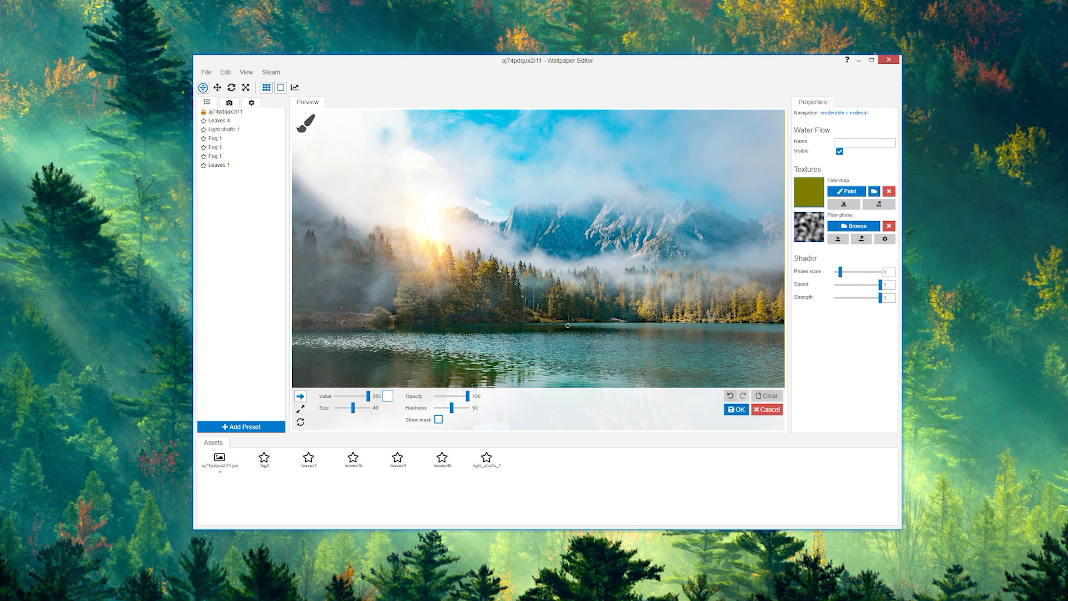
pyautogui.moveTo(849, 287); pyautogui.dragTo(841, 298)
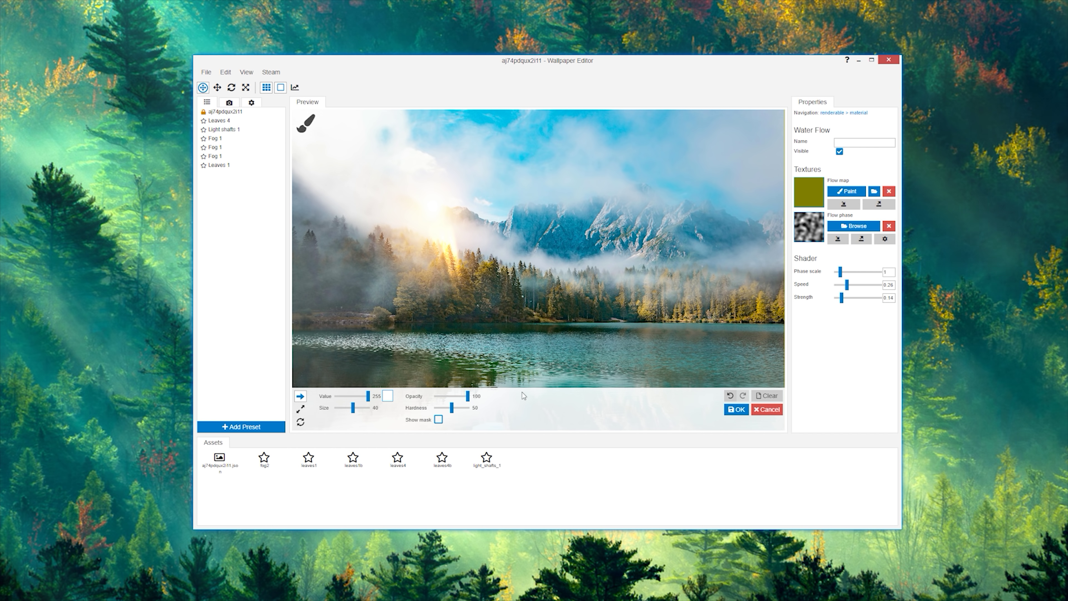
pyautogui.click(225, 111)
# Add a Water Ripple effect to the lake image, open its opacity mask painter, and save
pyautogui.click(819, 219)
pyautogui.click(465, 177)
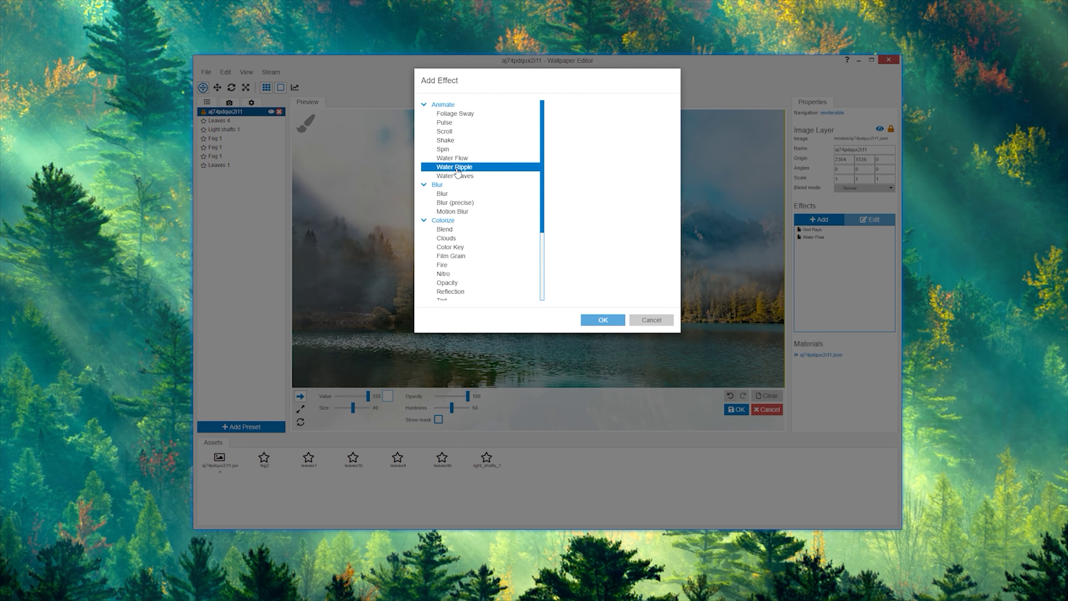
pyautogui.click(454, 166)
pyautogui.click(603, 320)
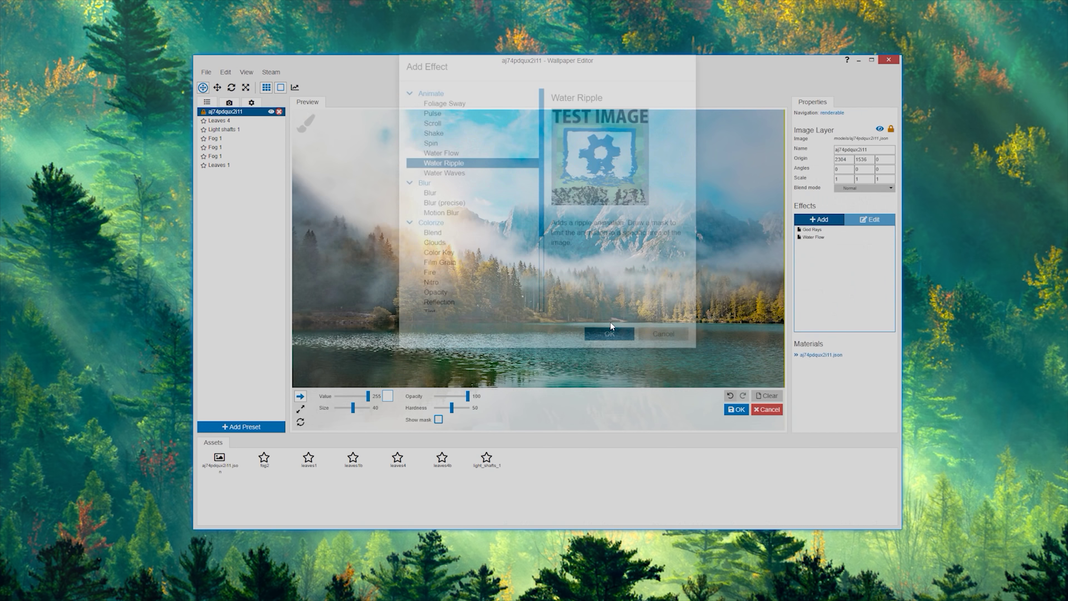
pyautogui.click(847, 226)
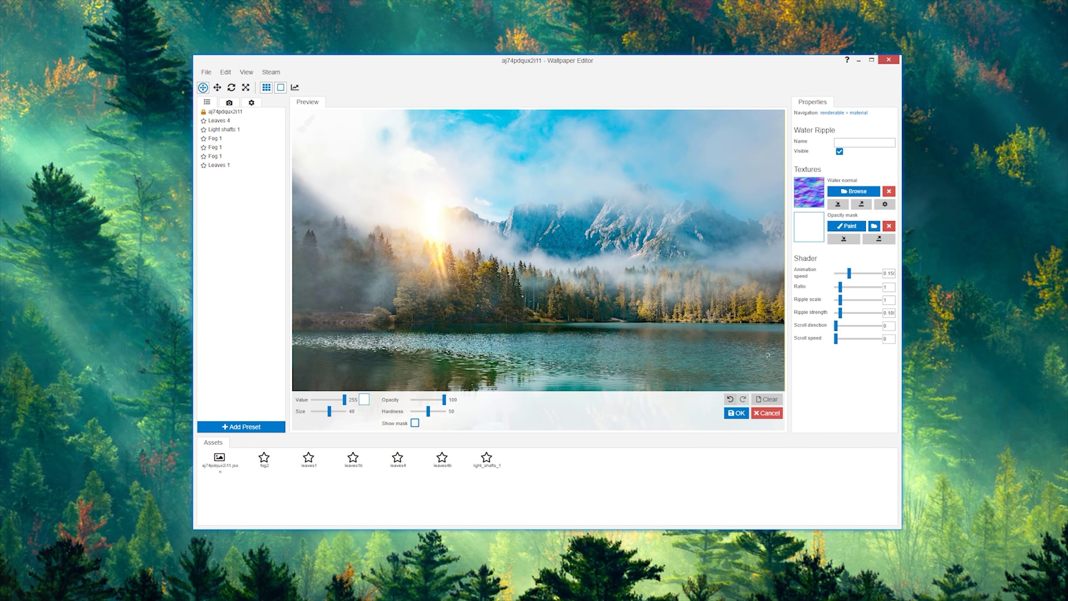
pyautogui.hotkey('ctrl', 's')
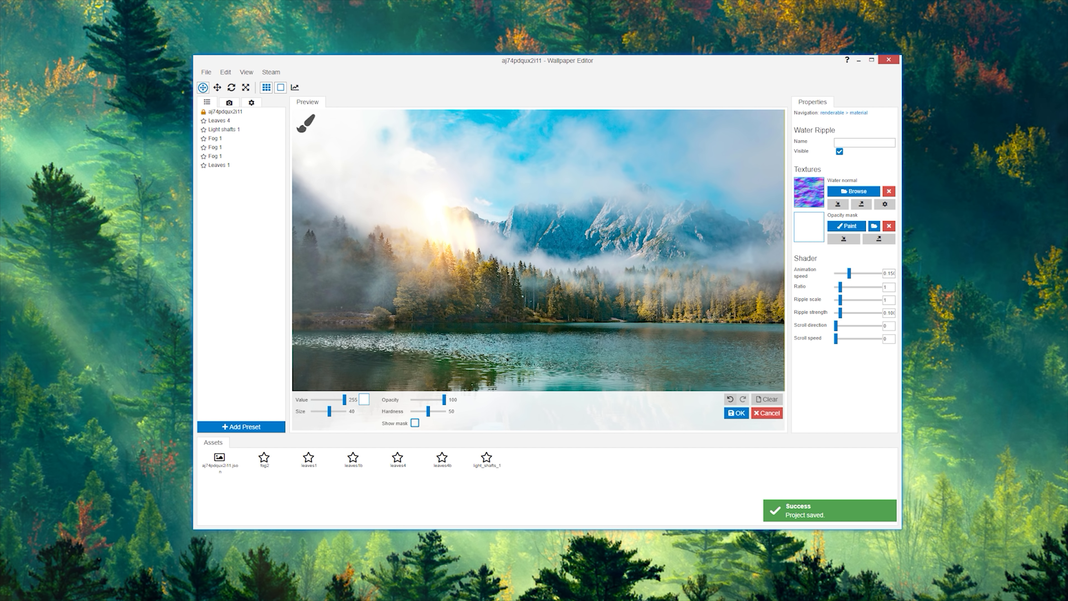
# Set ripple strength to 0.03 and ripple scale to 0.3, and add a slight scroll speed
pyautogui.moveTo(841, 312); pyautogui.dragTo(858, 274)
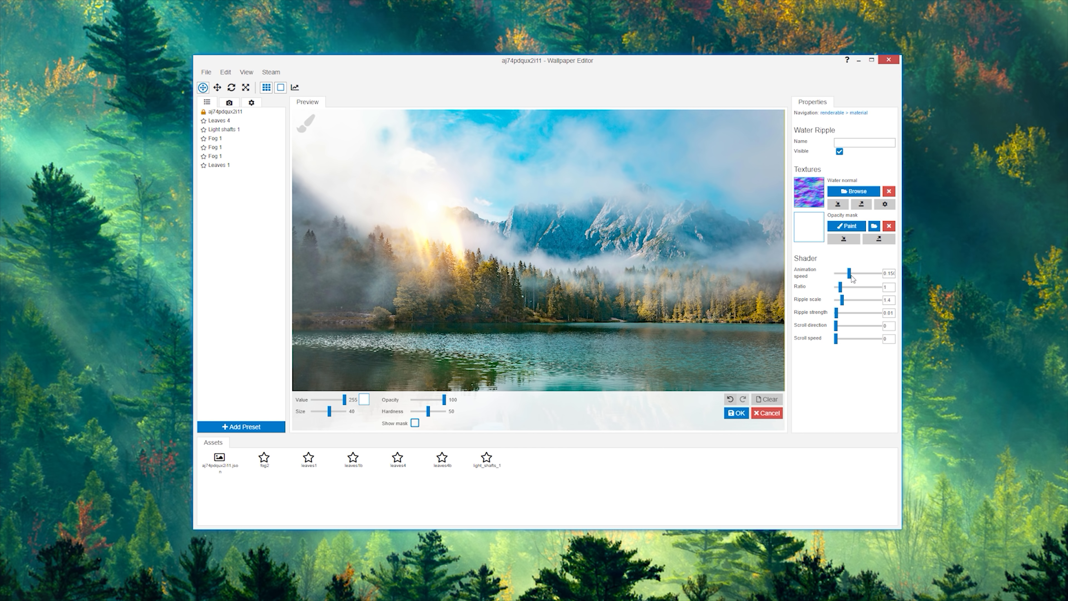
pyautogui.moveTo(837, 312); pyautogui.dragTo(850, 274)
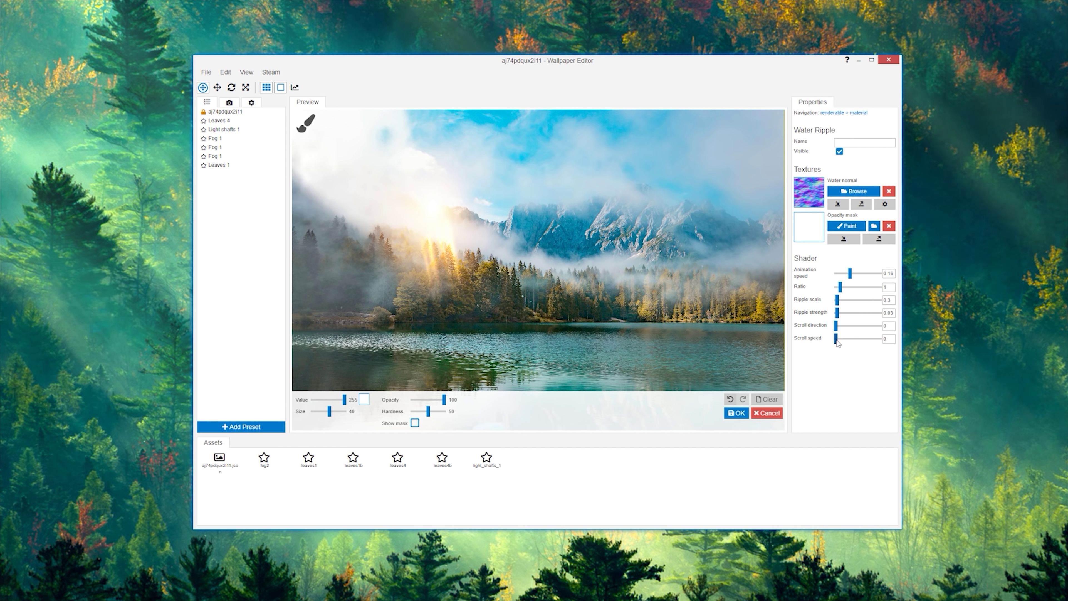
pyautogui.moveTo(835, 339); pyautogui.dragTo(879, 339)
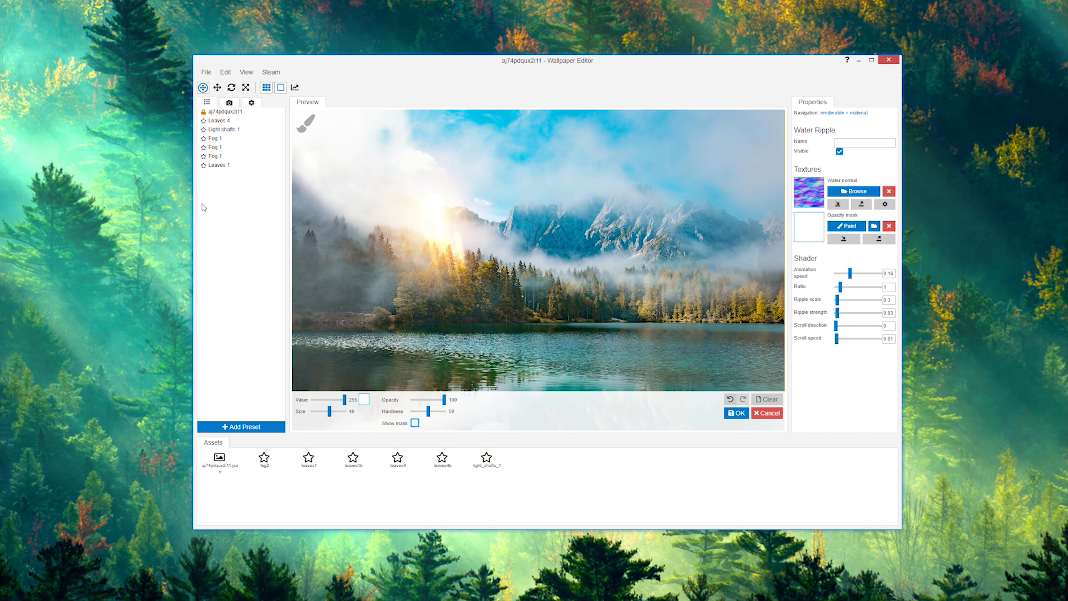
# Select the lake image layer and pick Water Flow in the Add Effect list
pyautogui.click(225, 111)
pyautogui.click(818, 220)
pyautogui.click(449, 162)
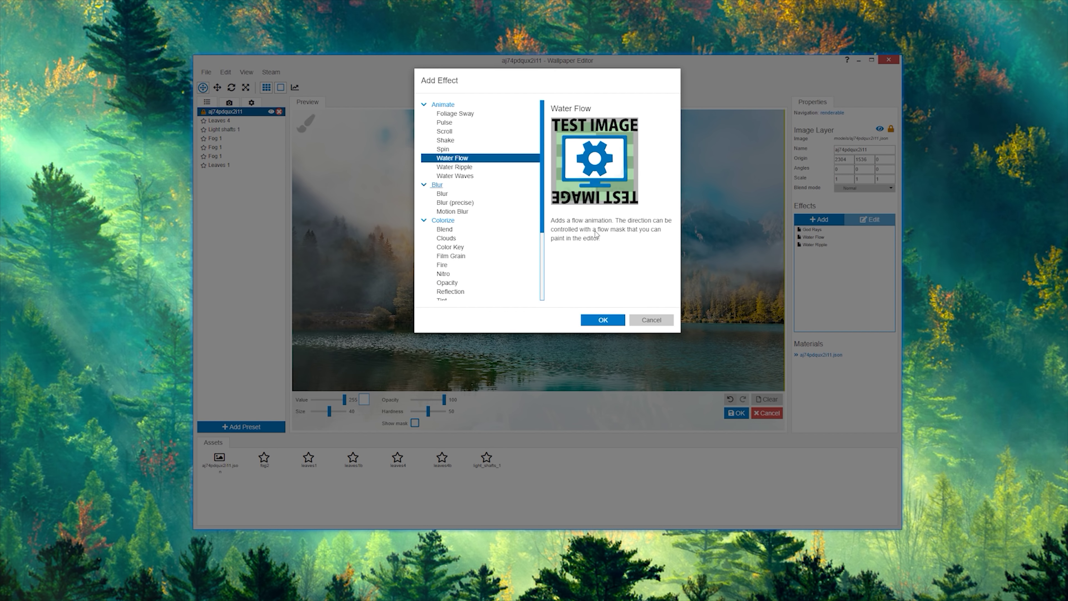
# Confirm the second Water Flow effect on the lake image and save the project
pyautogui.click(603, 318)
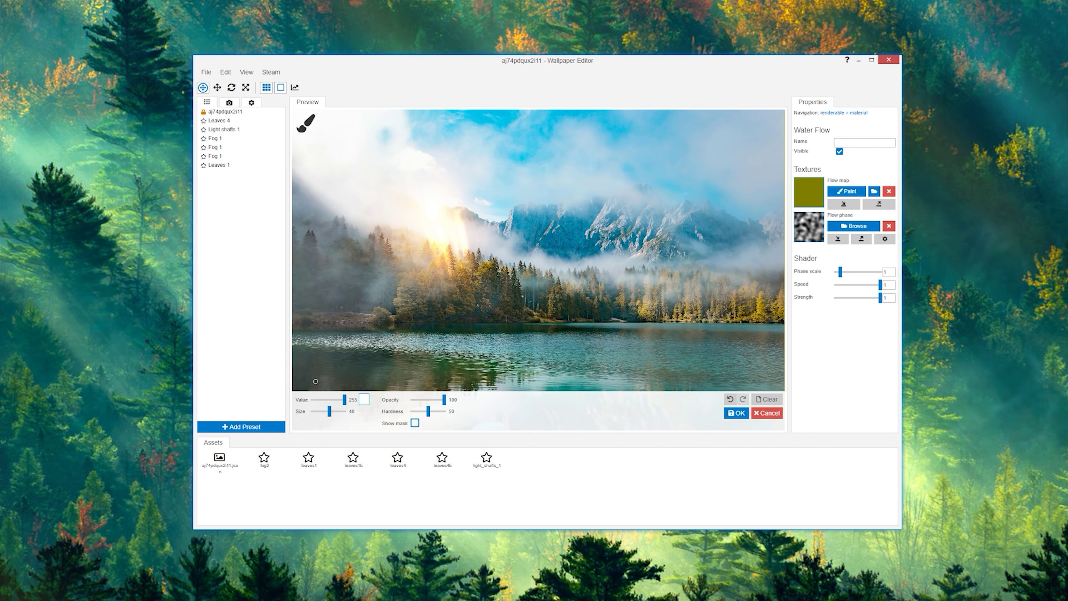
pyautogui.hotkey('ctrl', 's')
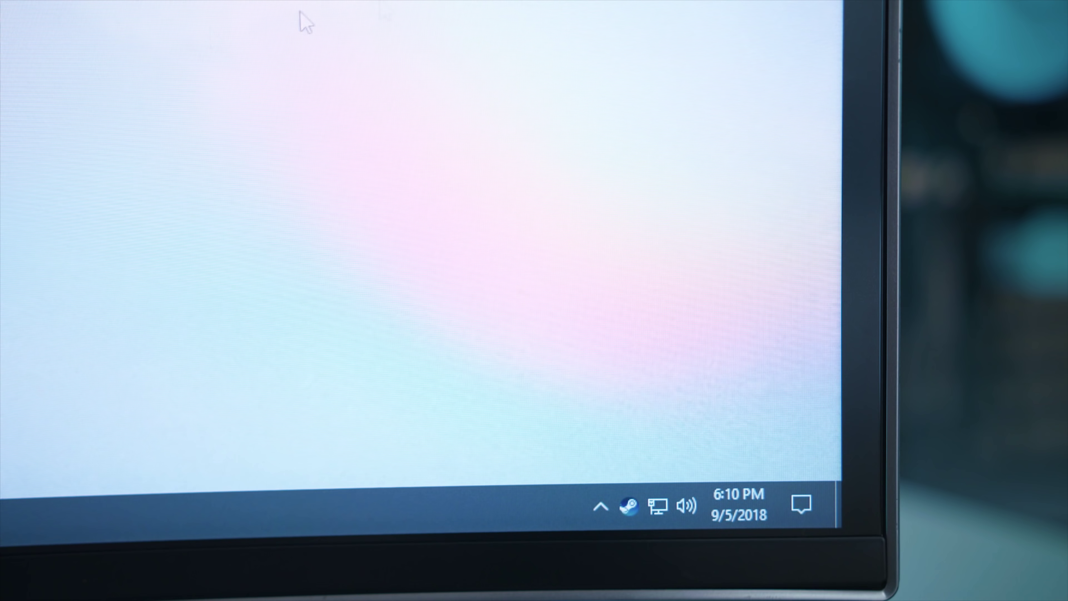
# Show Wallpaper Engine's tray menu with its Recent Wallpapers list expanded
pyautogui.click(603, 526)
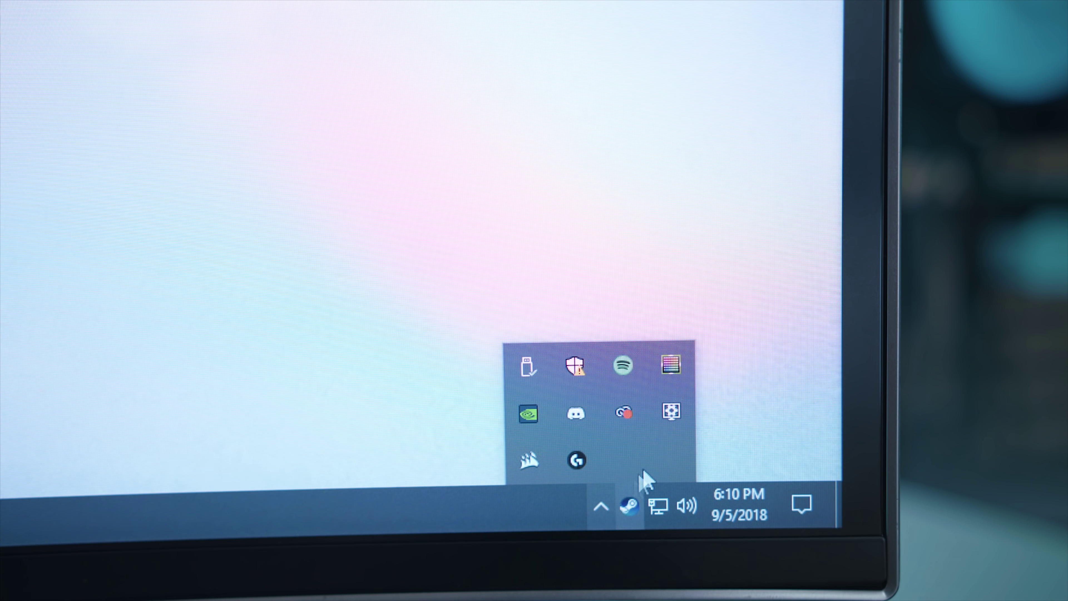
pyautogui.rightClick(673, 412)
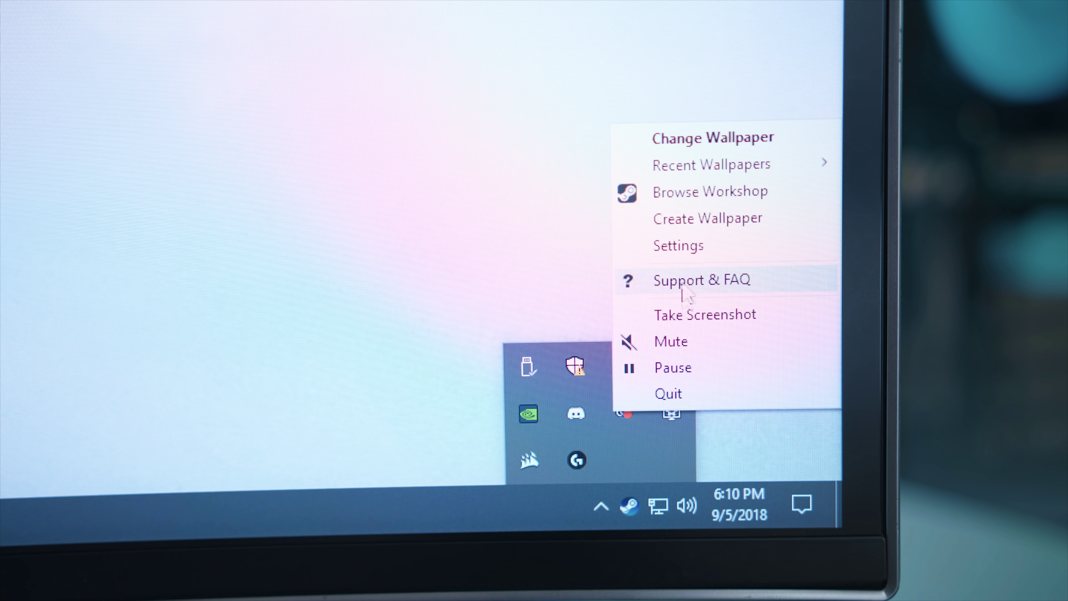
pyautogui.moveTo(704, 170)
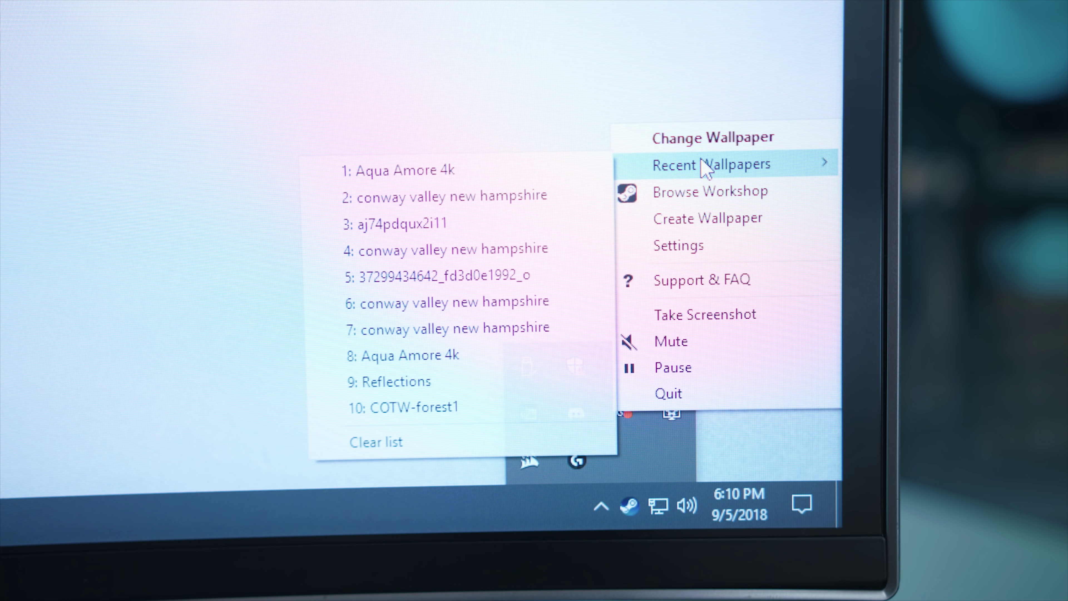